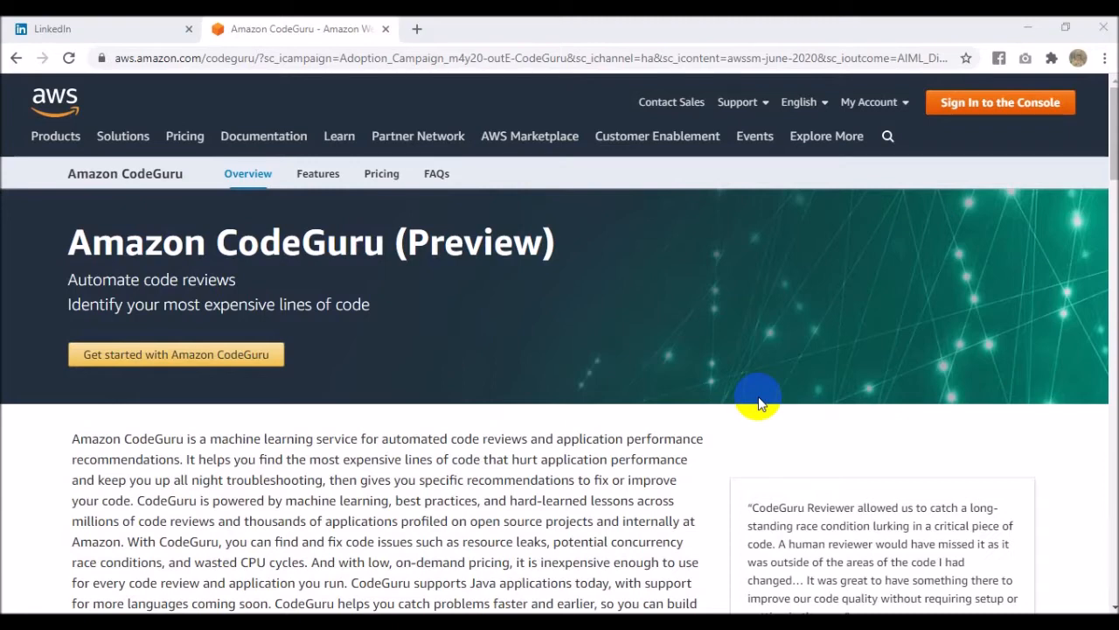
- Leave the Amazon CodeGuru page for the AWS console sign-in page
click(998, 113)
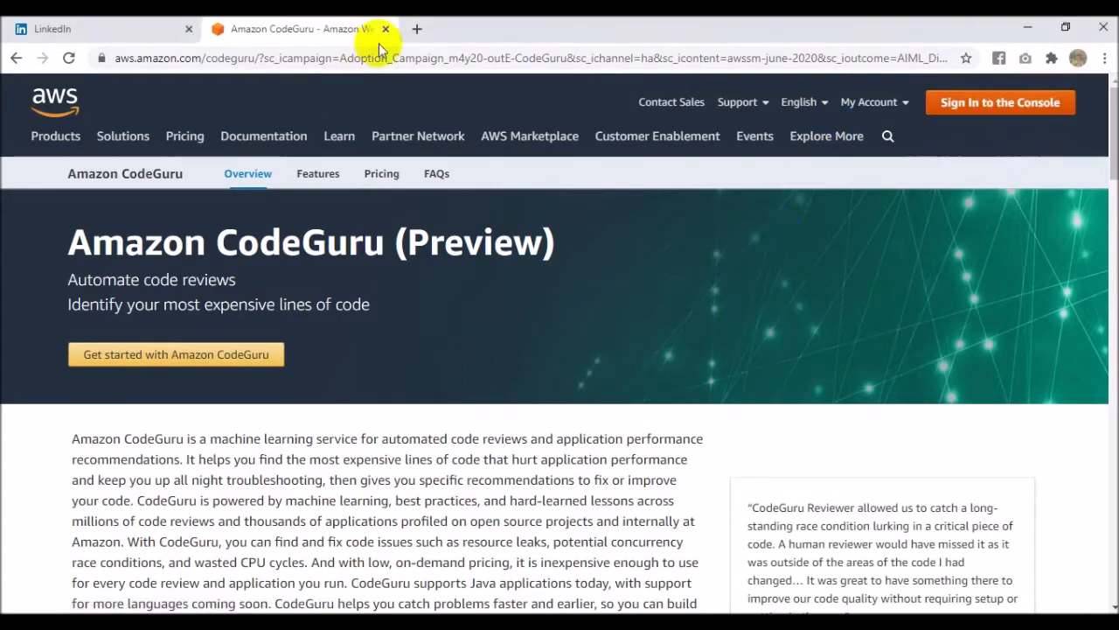
click(589, 235)
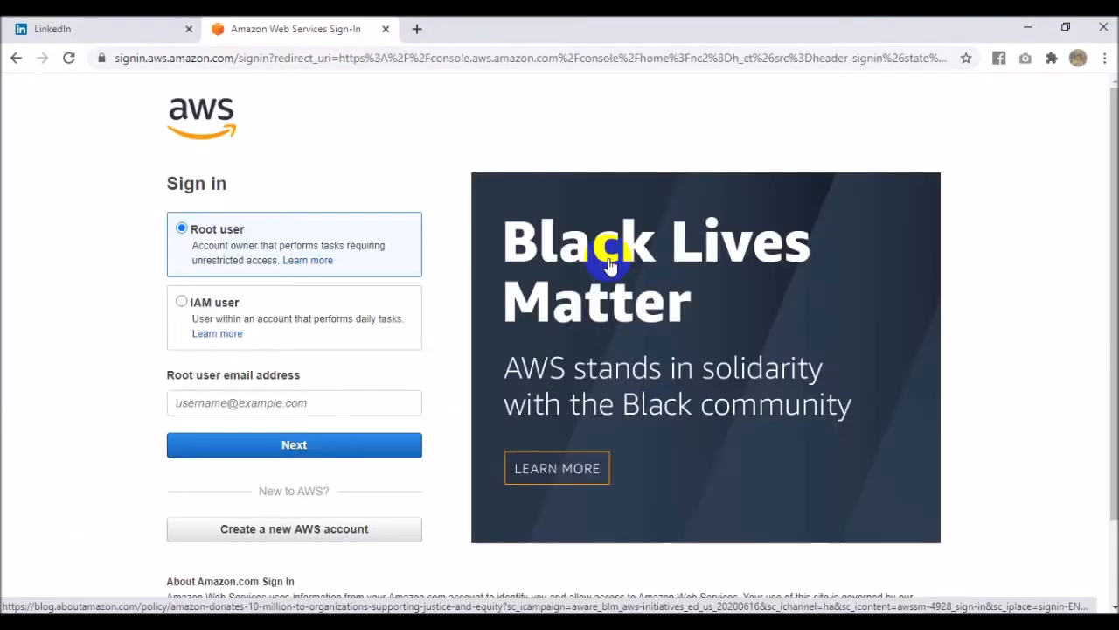
- Sign in as the root user with the saved email address and the account password
click(208, 405)
text(wade)
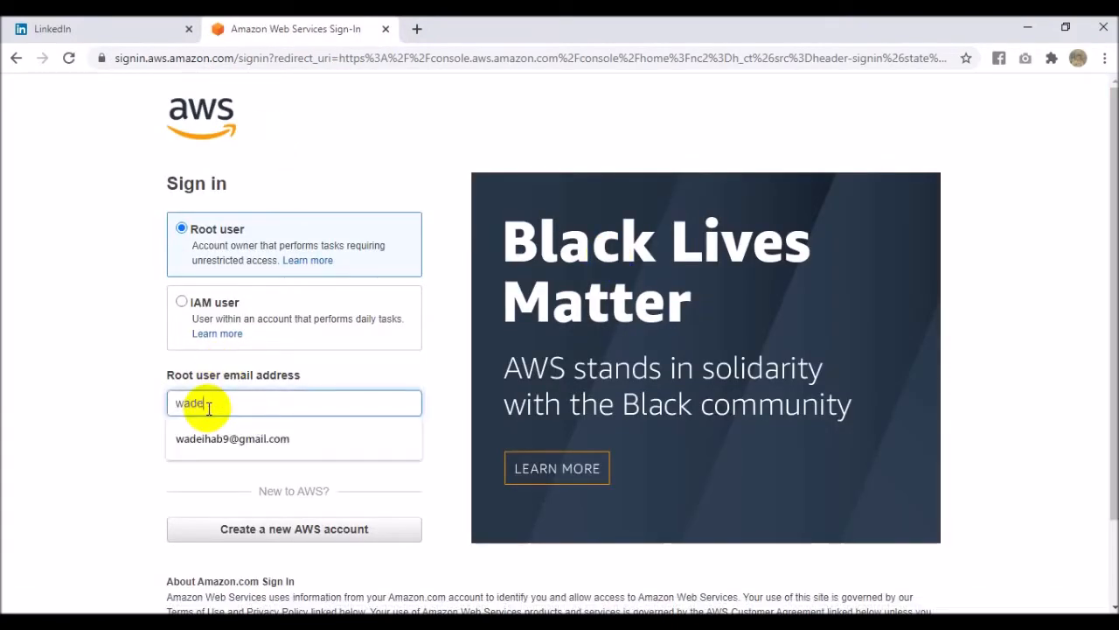
click(209, 438)
click(289, 448)
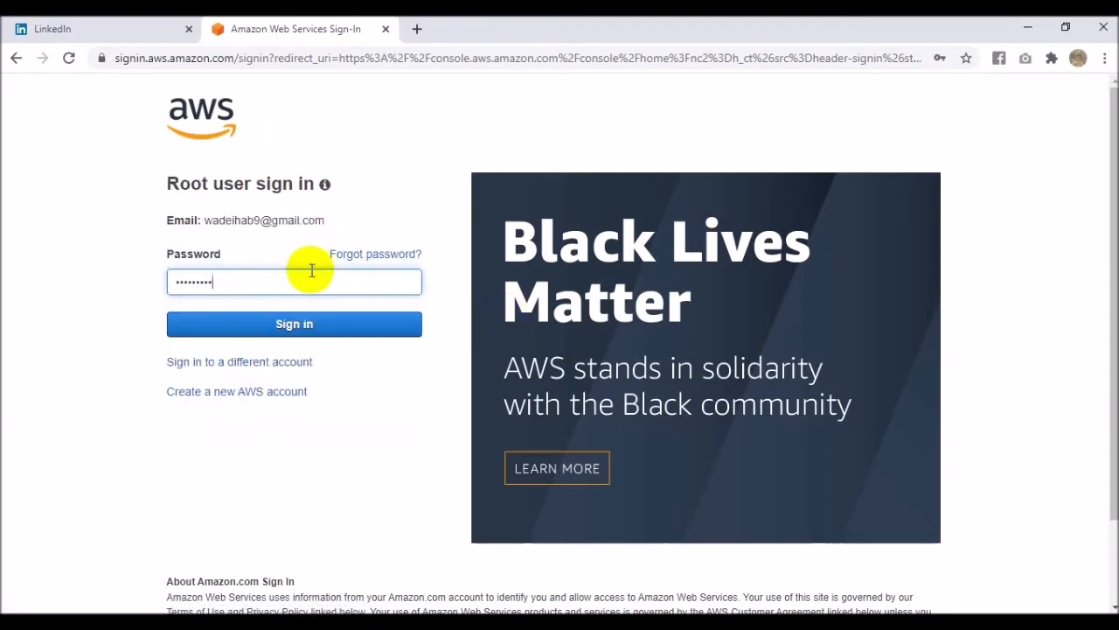
text(•)
key(Return)
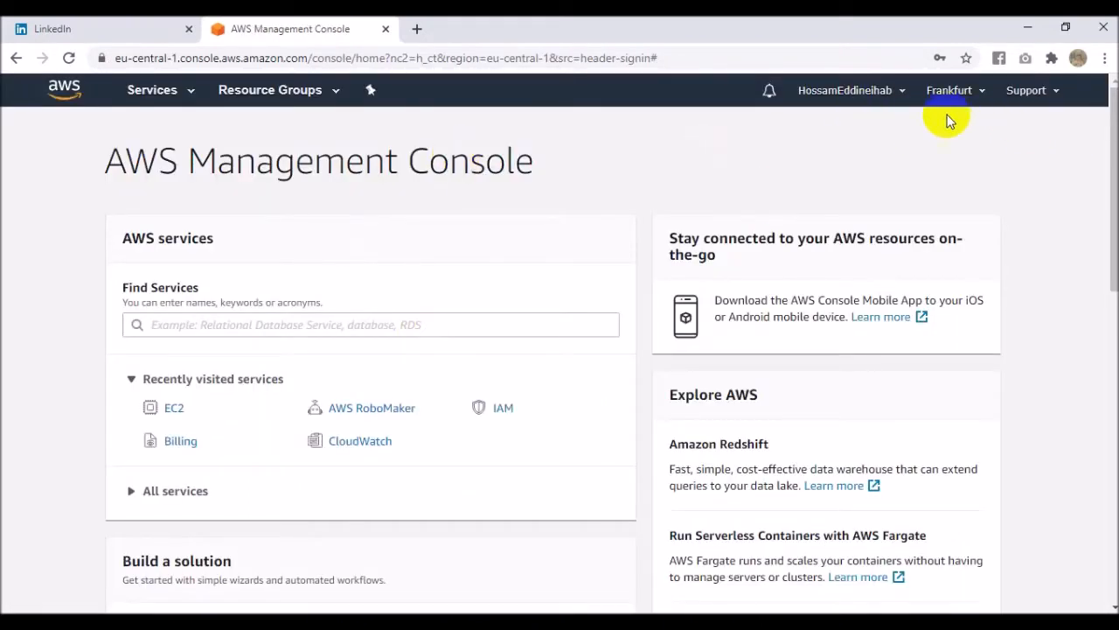
- Stay in the Frankfurt region and go to the EC2 Instances list via the Services search
click(977, 98)
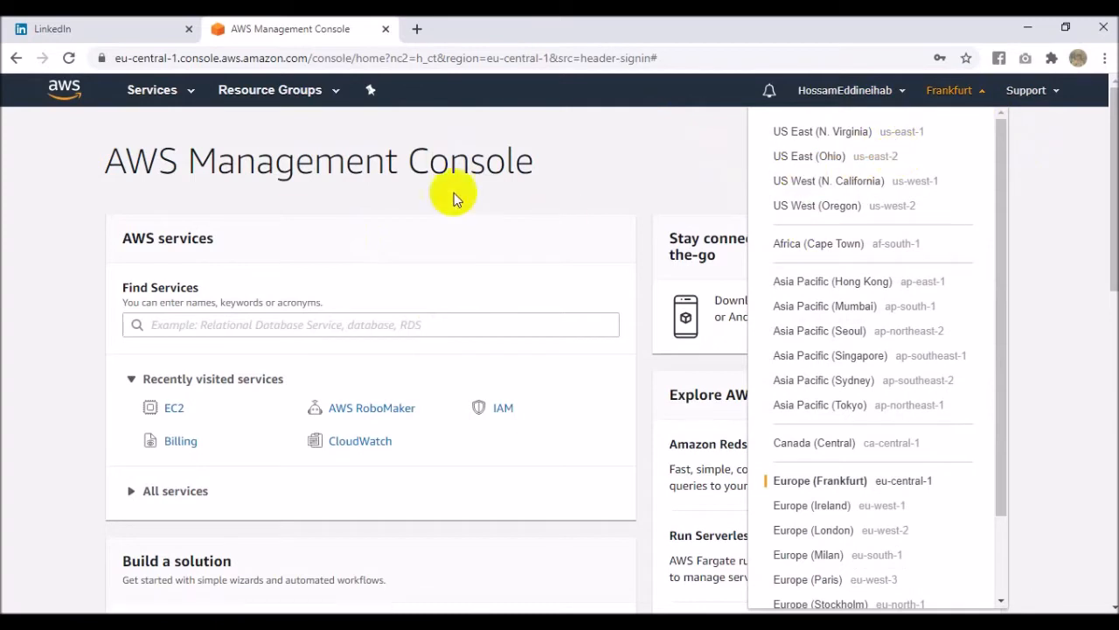
click(493, 187)
click(186, 96)
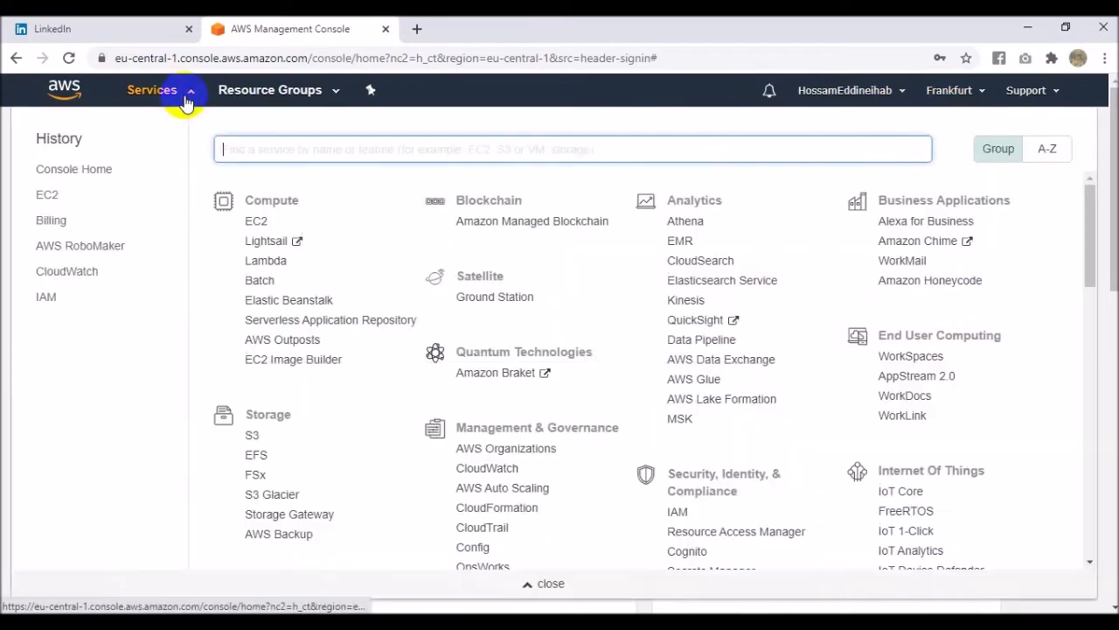
text(ec2)
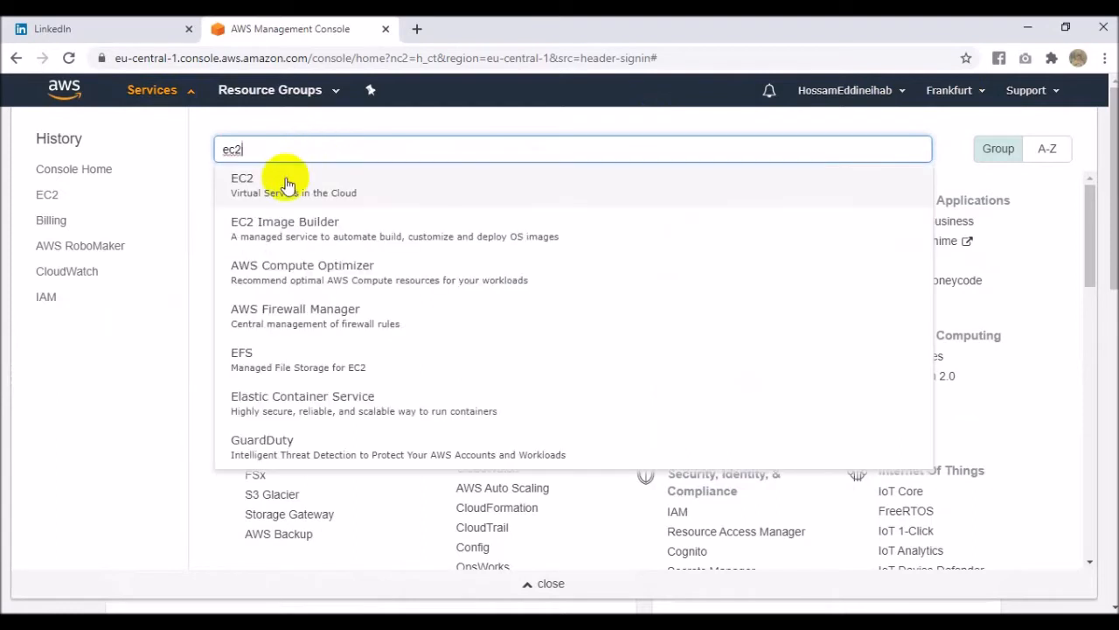
click(285, 179)
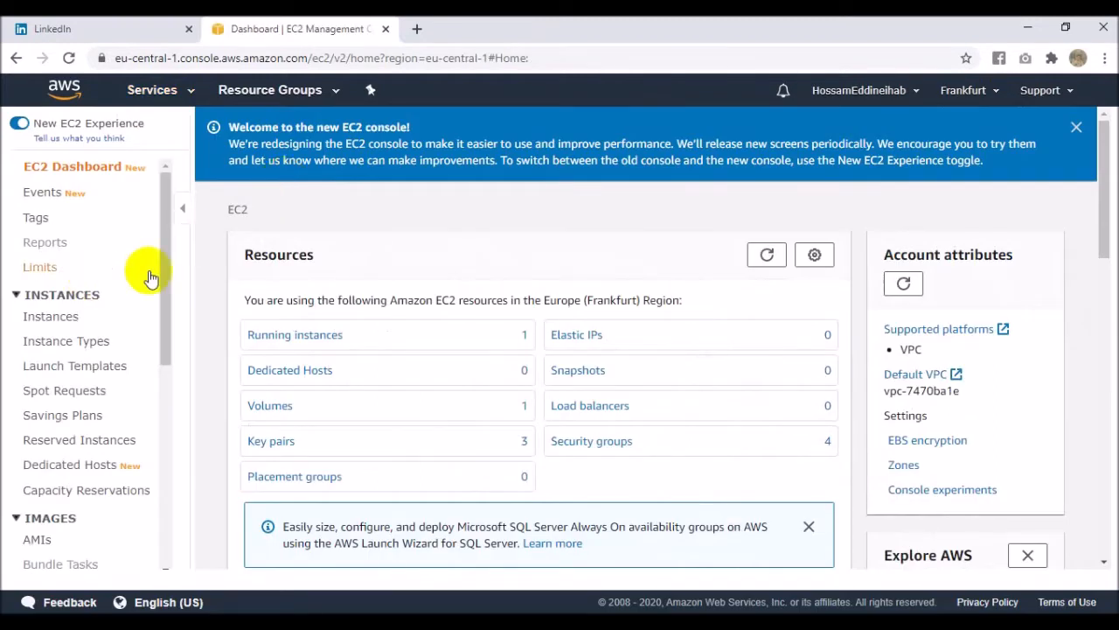
click(77, 316)
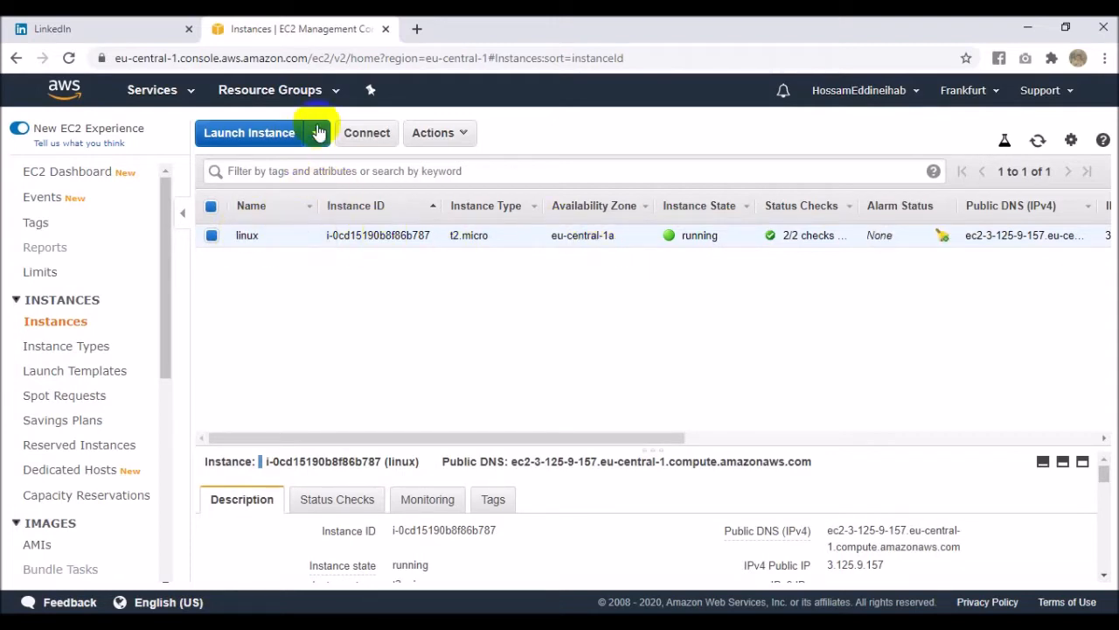
- Terminate the running 'linux' instance and start launching a new instance
click(462, 142)
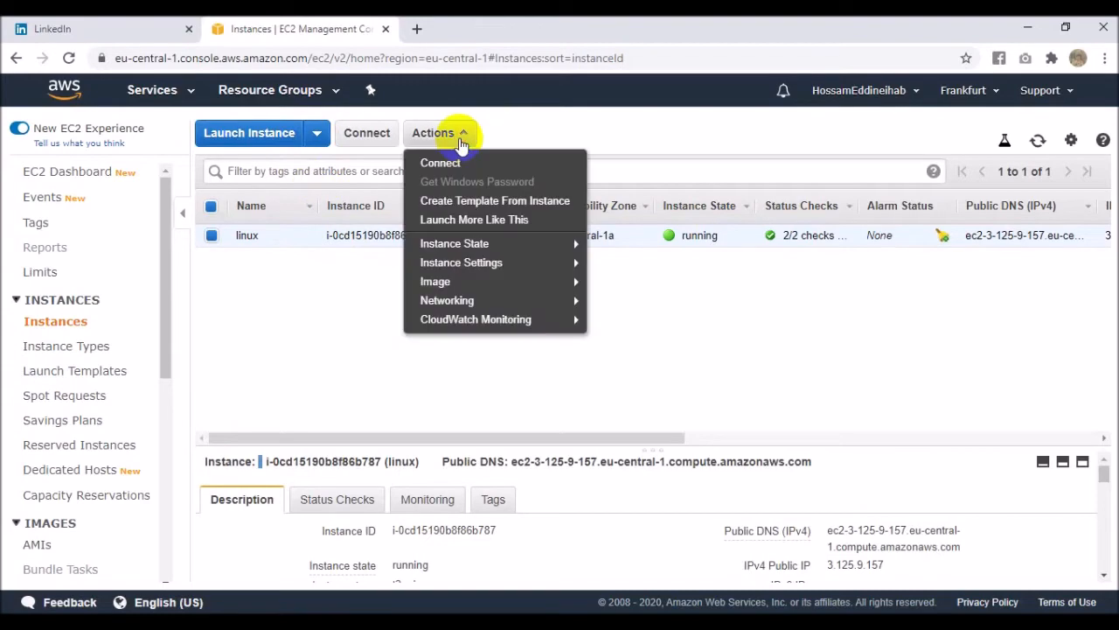
mouse_move(577, 241)
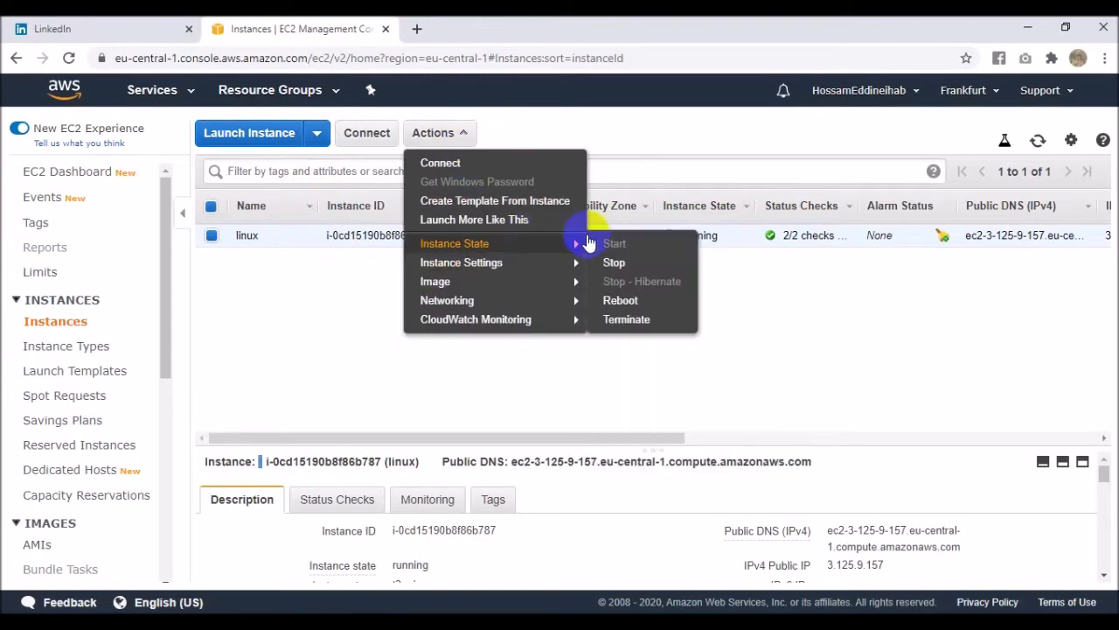
click(637, 322)
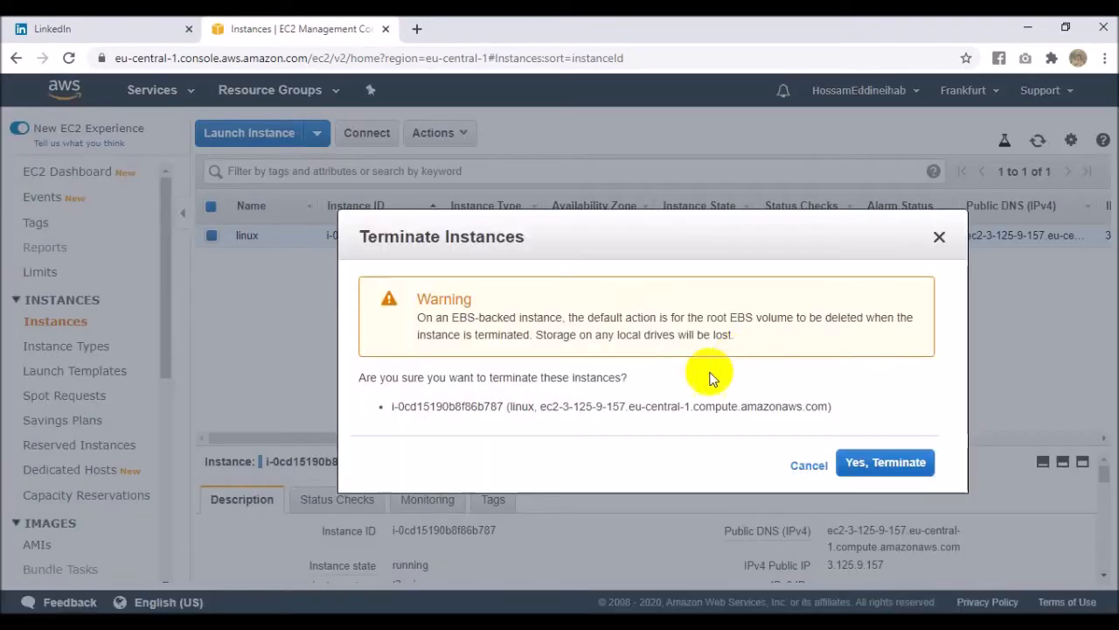
click(885, 461)
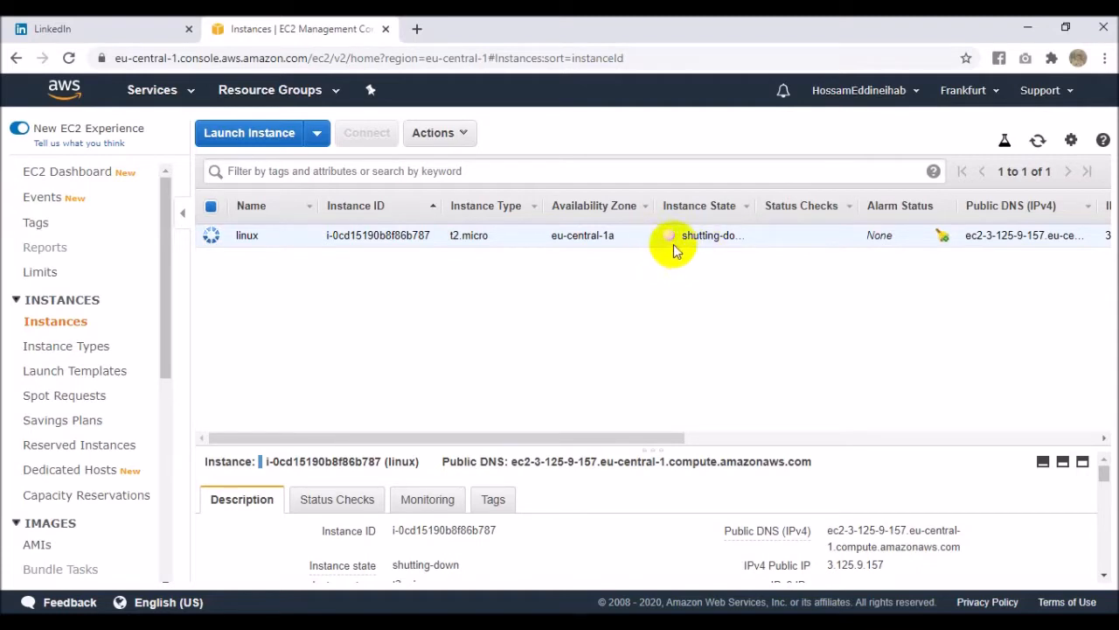
click(252, 134)
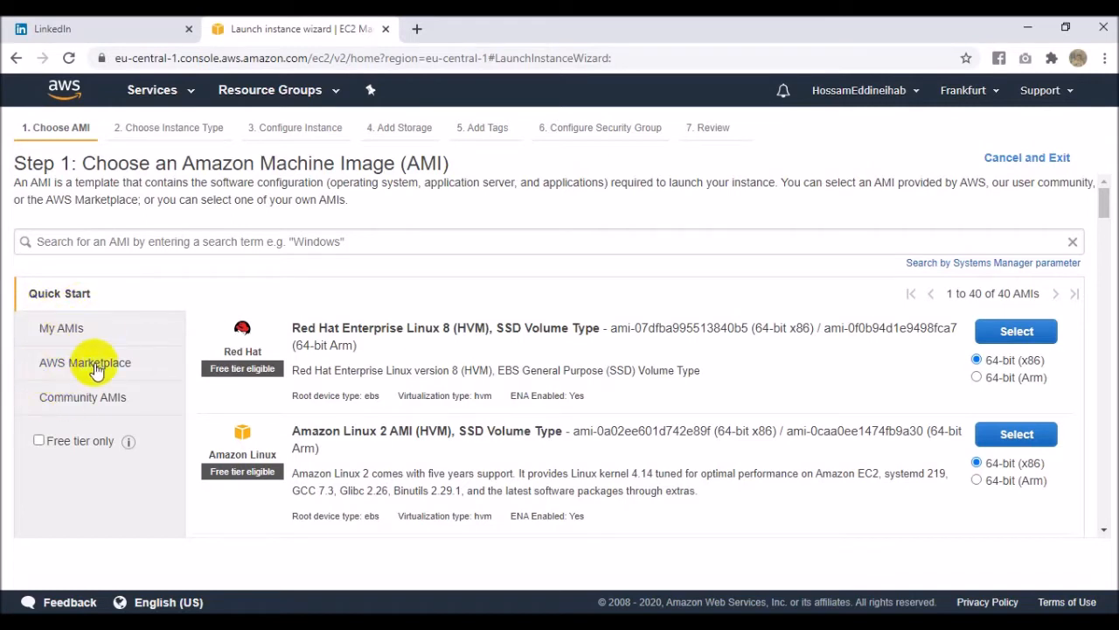
- Filter to free-tier images and select Amazon Linux 2 AMI (HVM), SSD Volume Type
click(39, 441)
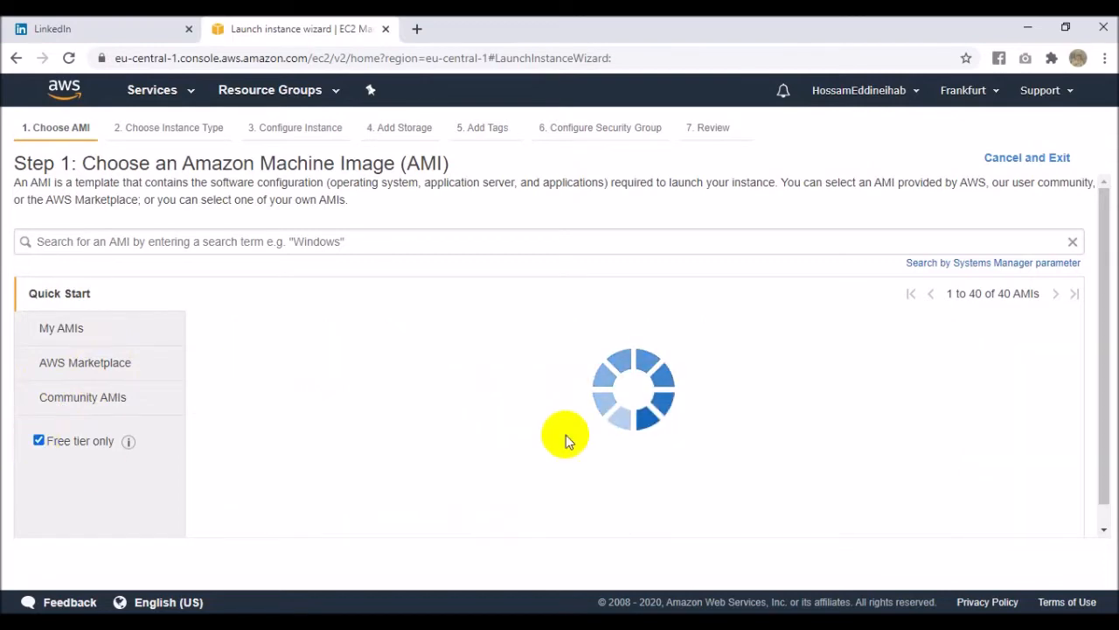
drag(1104, 219, 1103, 263)
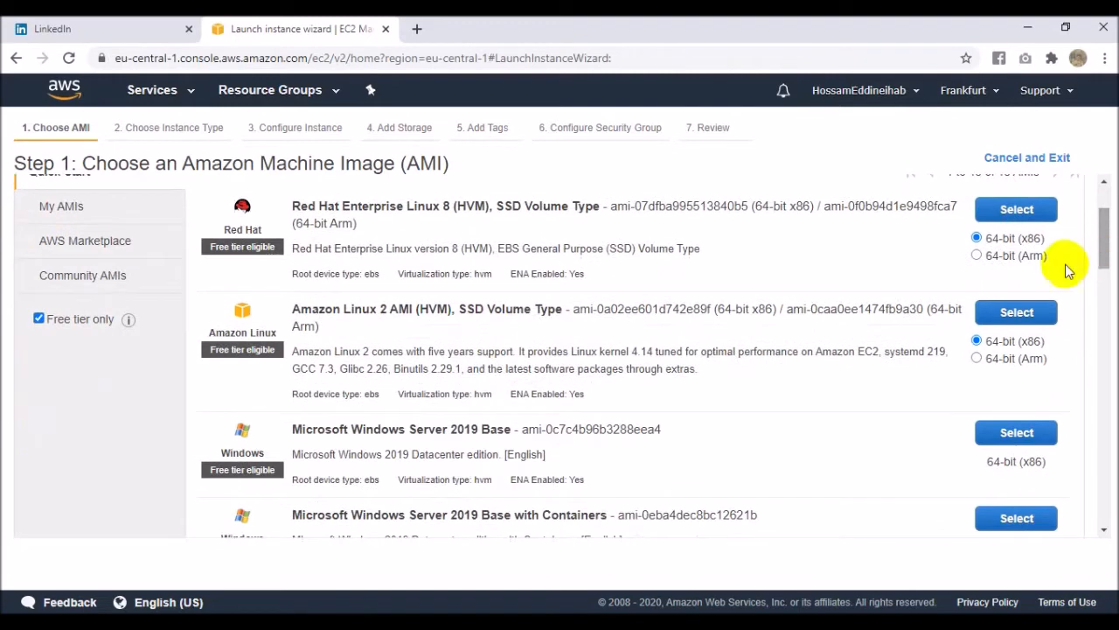
click(986, 315)
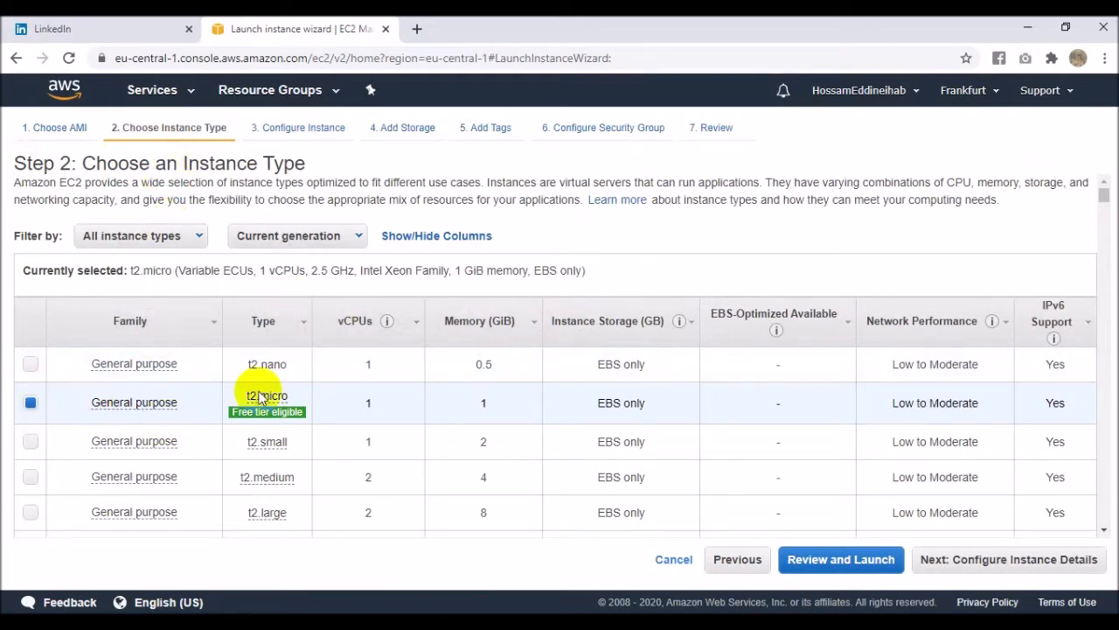
- Keep t2.micro as the instance type and continue to instance details
mouse_move(306, 418)
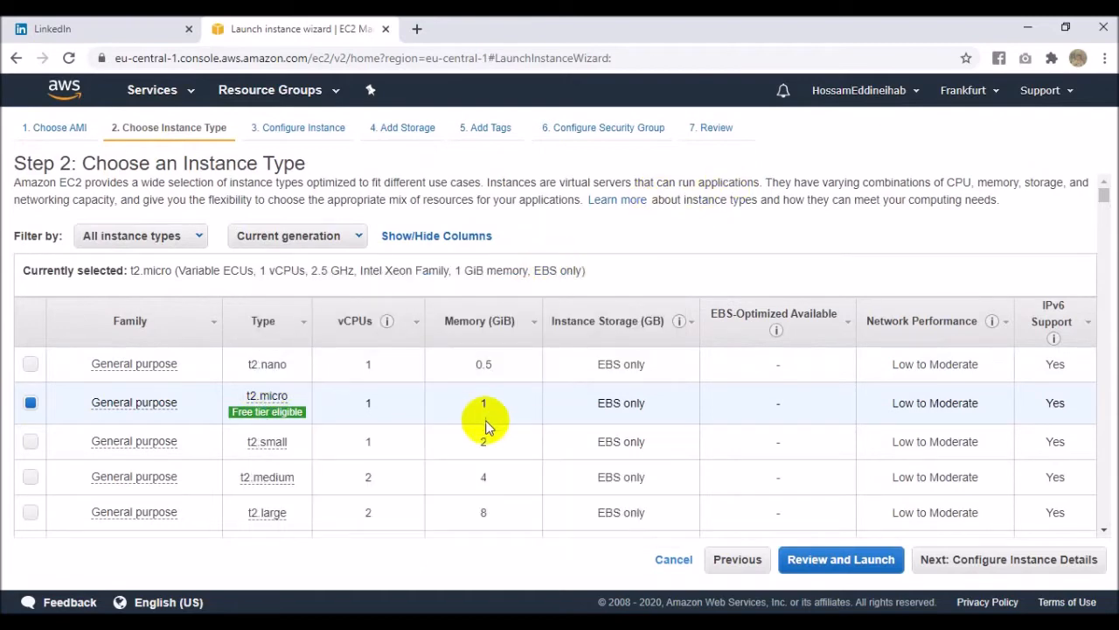
mouse_move(1103, 201)
mouse_down()
mouse_move(1104, 212)
mouse_move(1103, 180)
mouse_move(1106, 213)
mouse_move(1102, 192)
mouse_up()
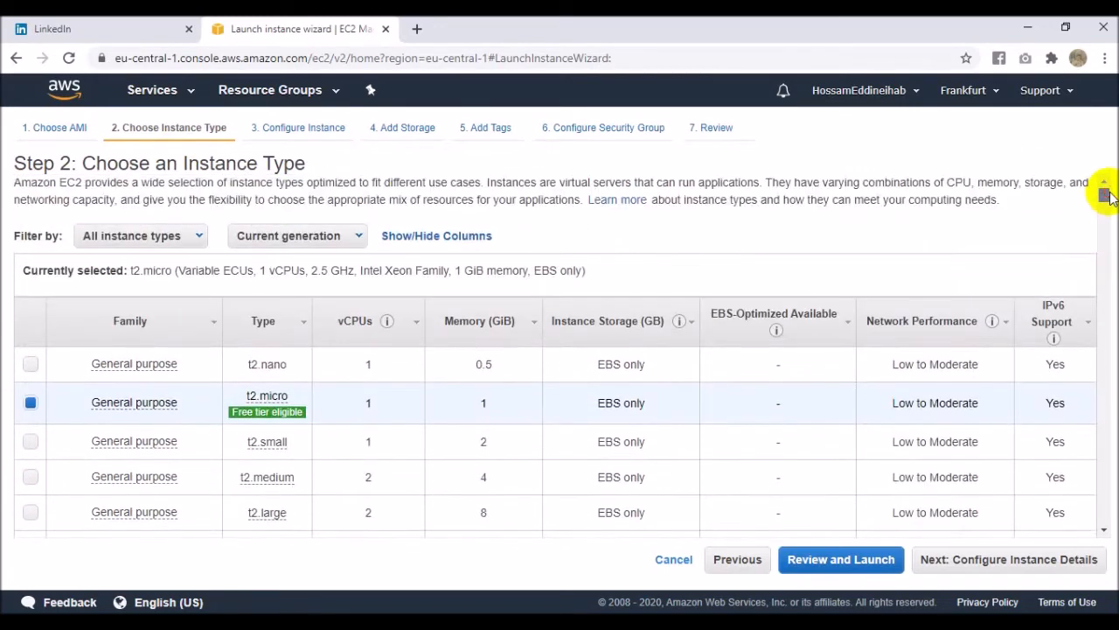
click(968, 561)
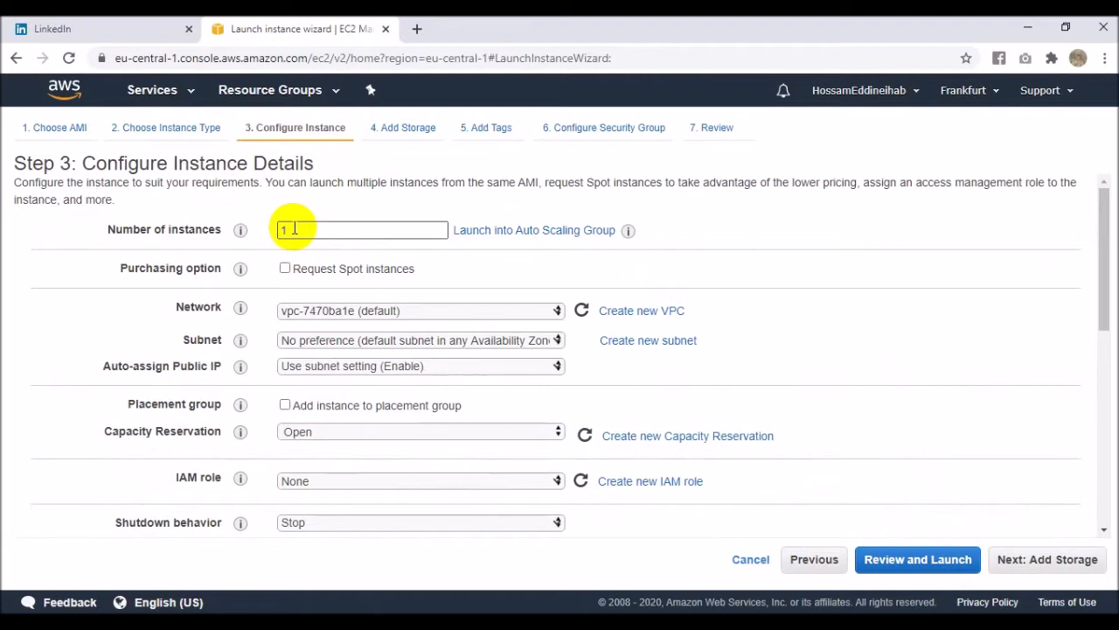
- Keep 1 instance in subnet subnet-bd0be3c1 (eu-central-1b) and continue to storage
double_click(288, 230)
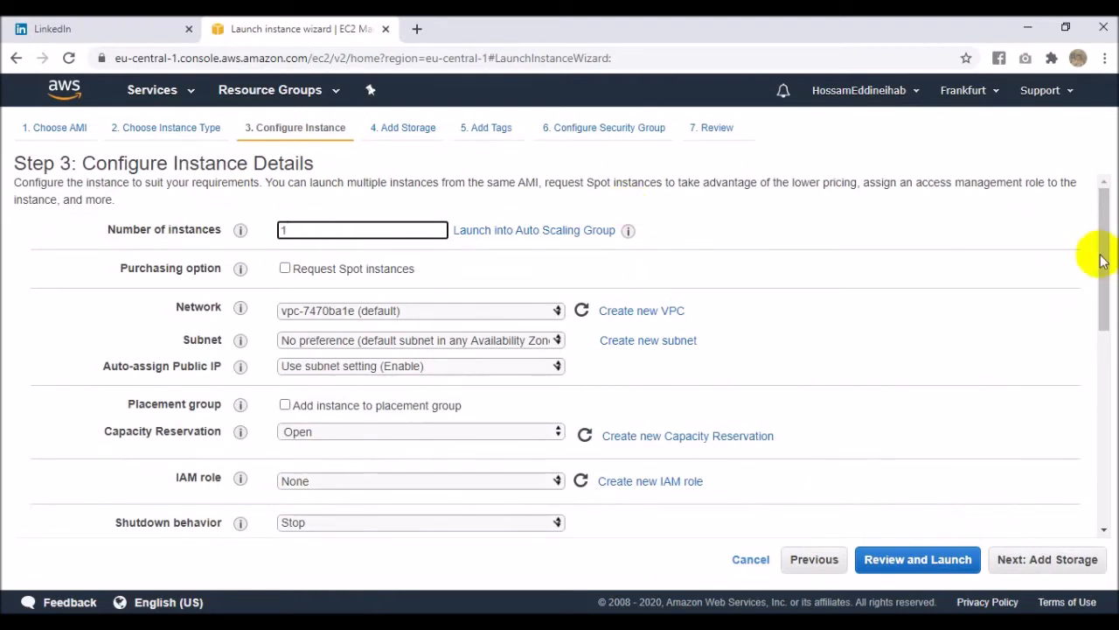
scroll(1100, 264, down, 1)
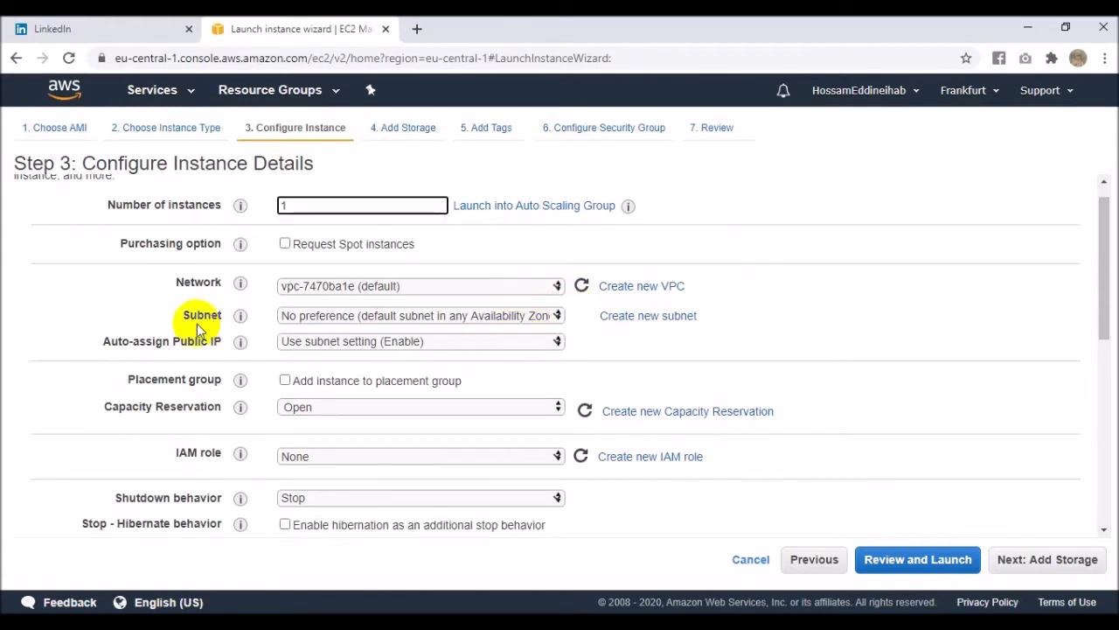
click(549, 322)
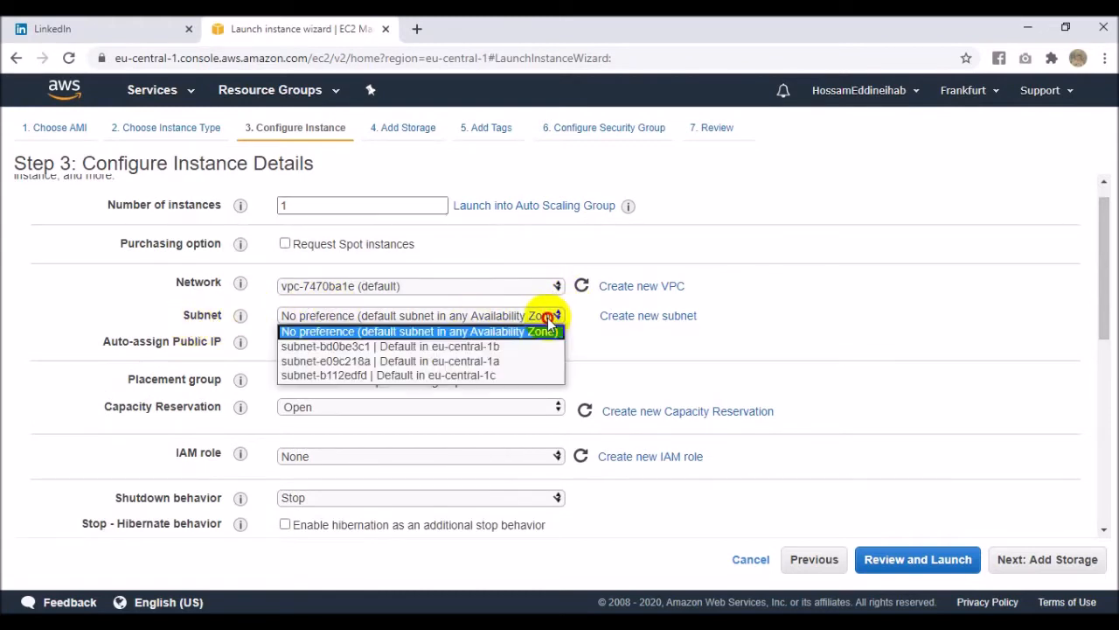
click(487, 347)
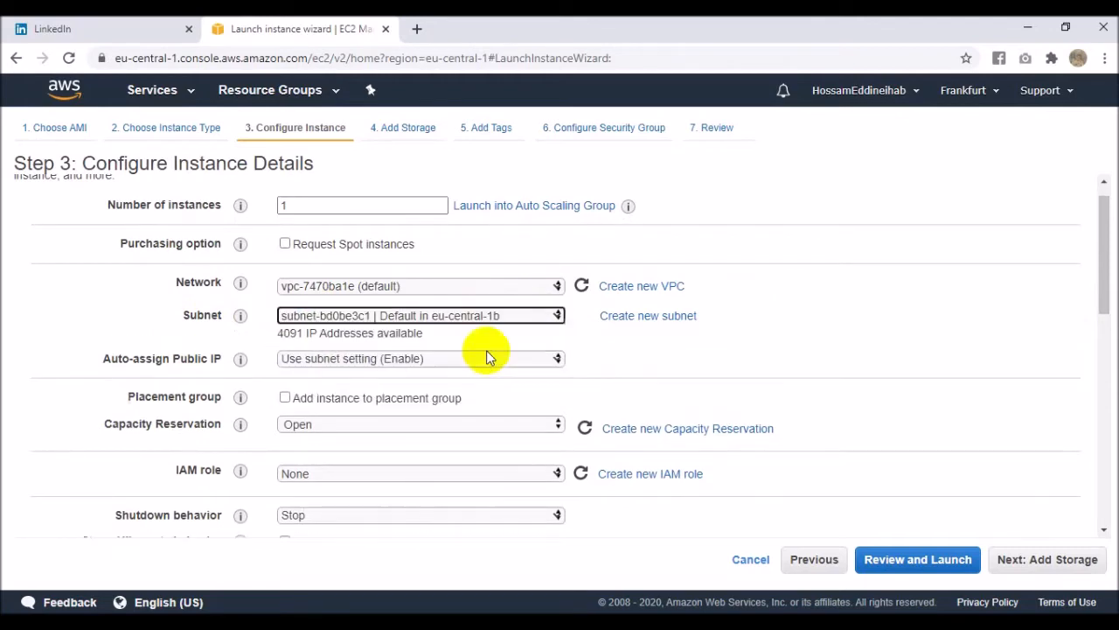
drag(1101, 245, 1076, 320)
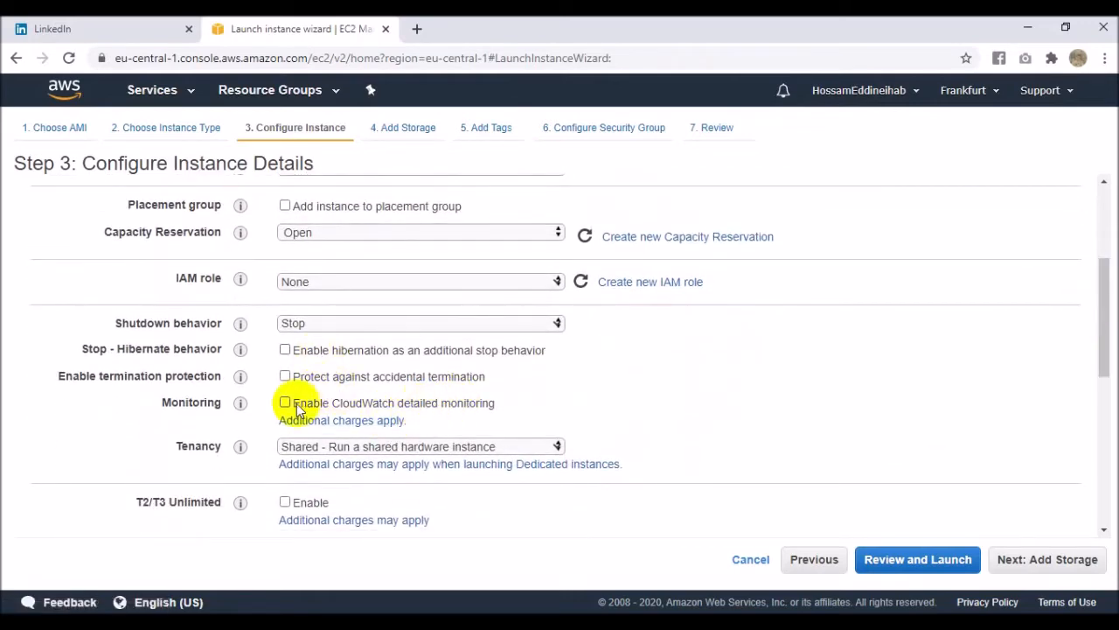
click(241, 402)
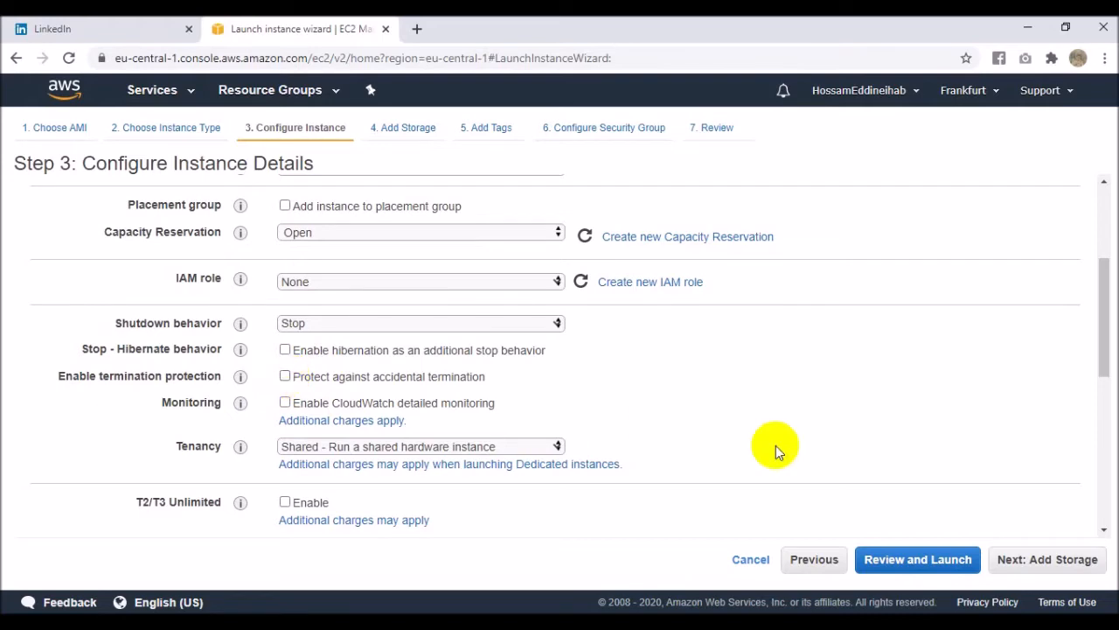
drag(1099, 346, 1087, 506)
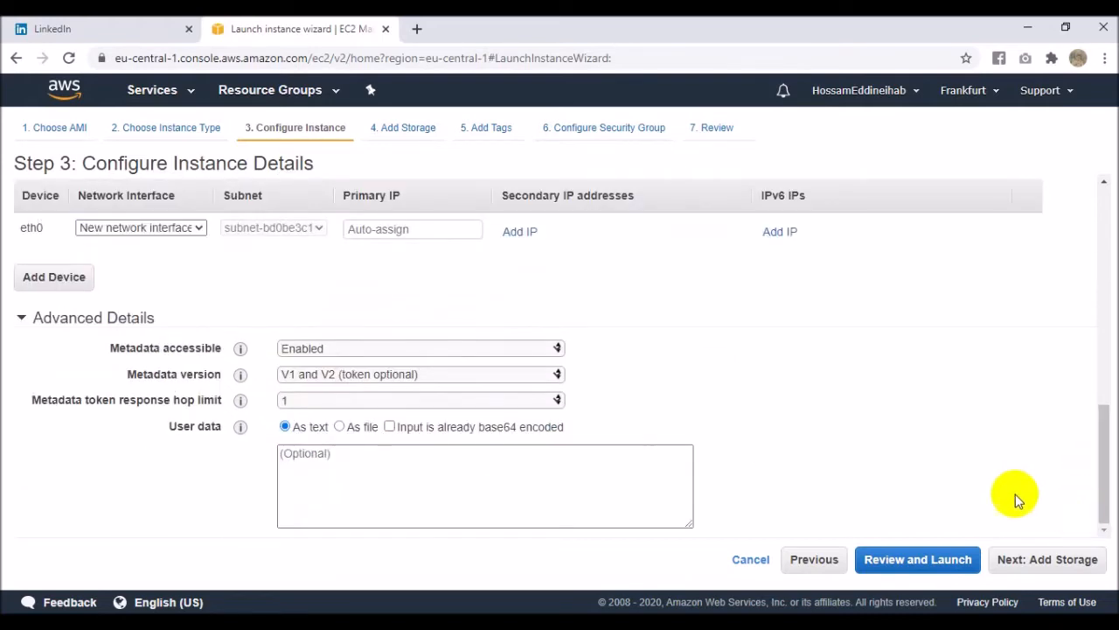
click(1023, 566)
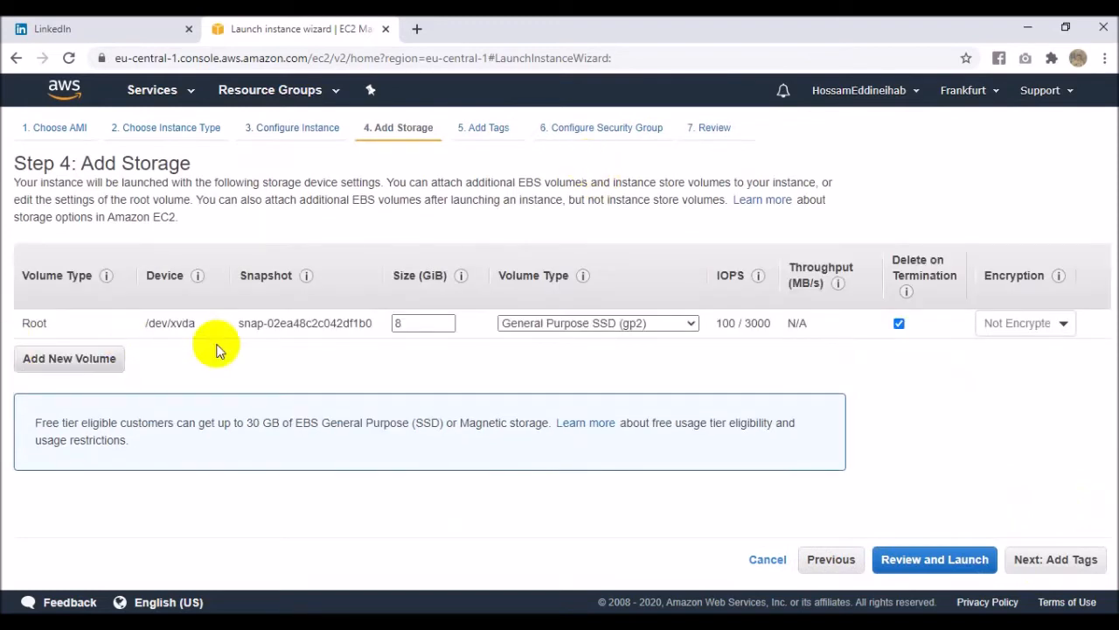
- Keep the 8 GiB root volume size and move on to tags
click(400, 323)
double_click(425, 325)
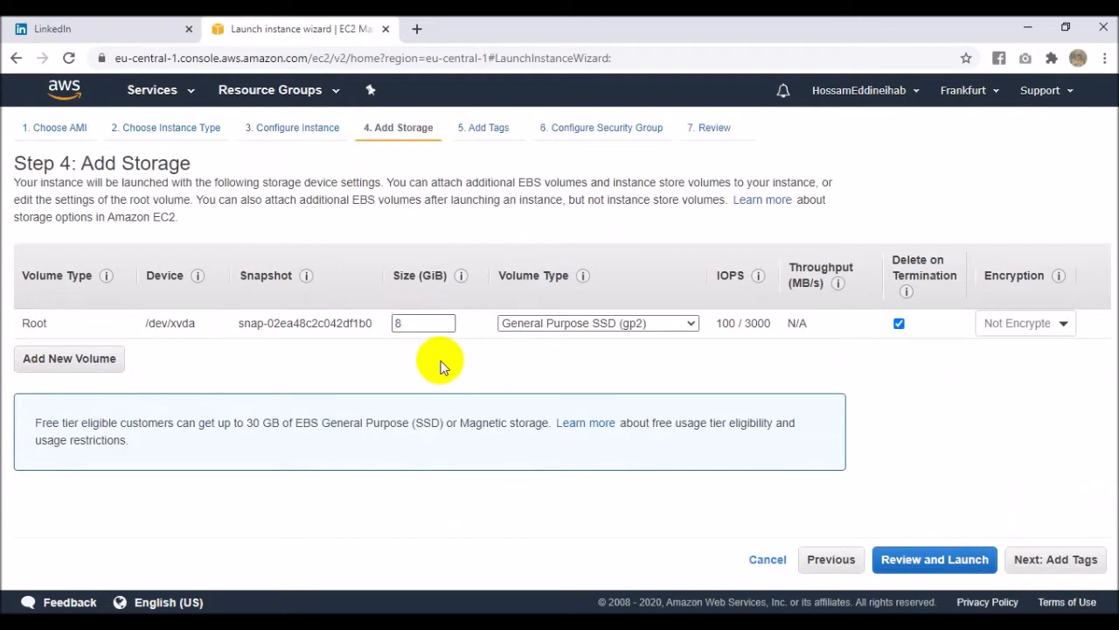
click(1060, 561)
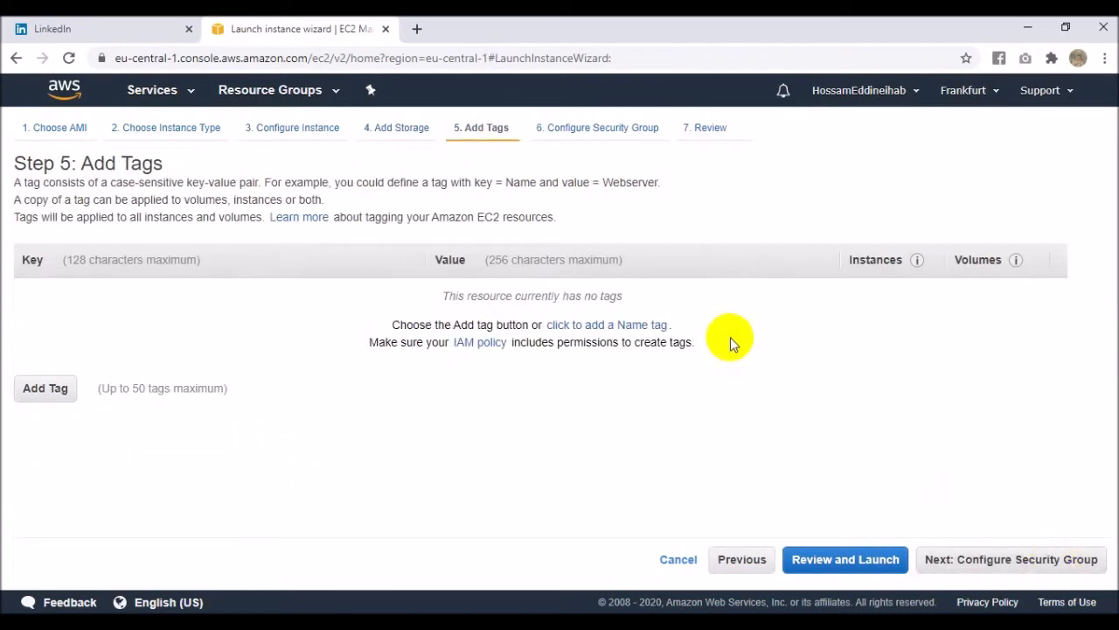
- Tag the new instance with Name = 'Linux server'
click(33, 388)
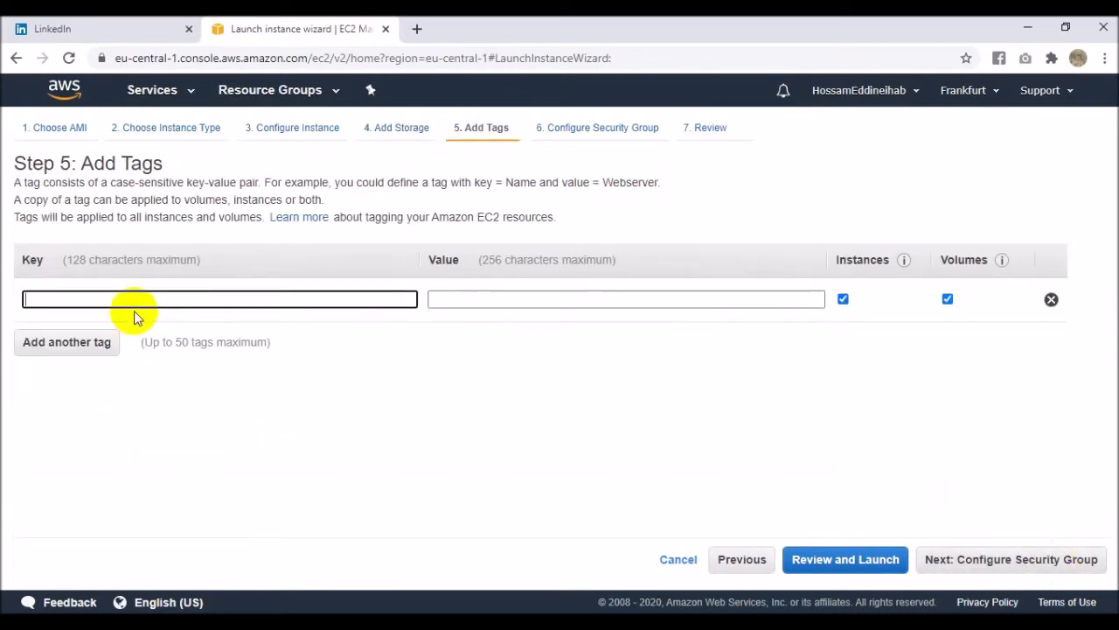
text(name)
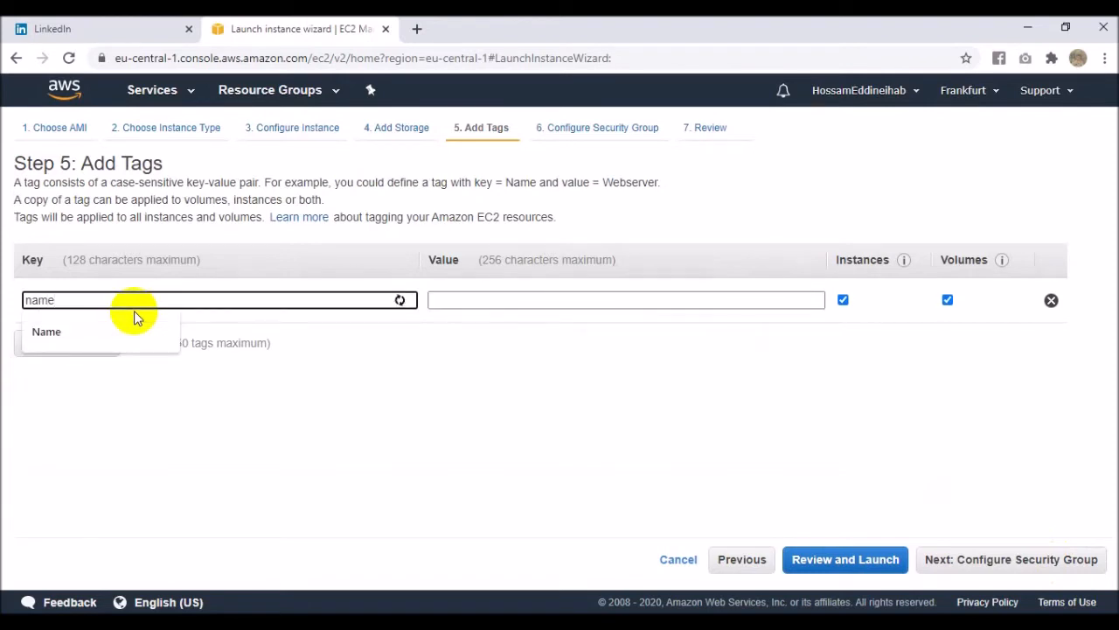
click(82, 328)
click(487, 302)
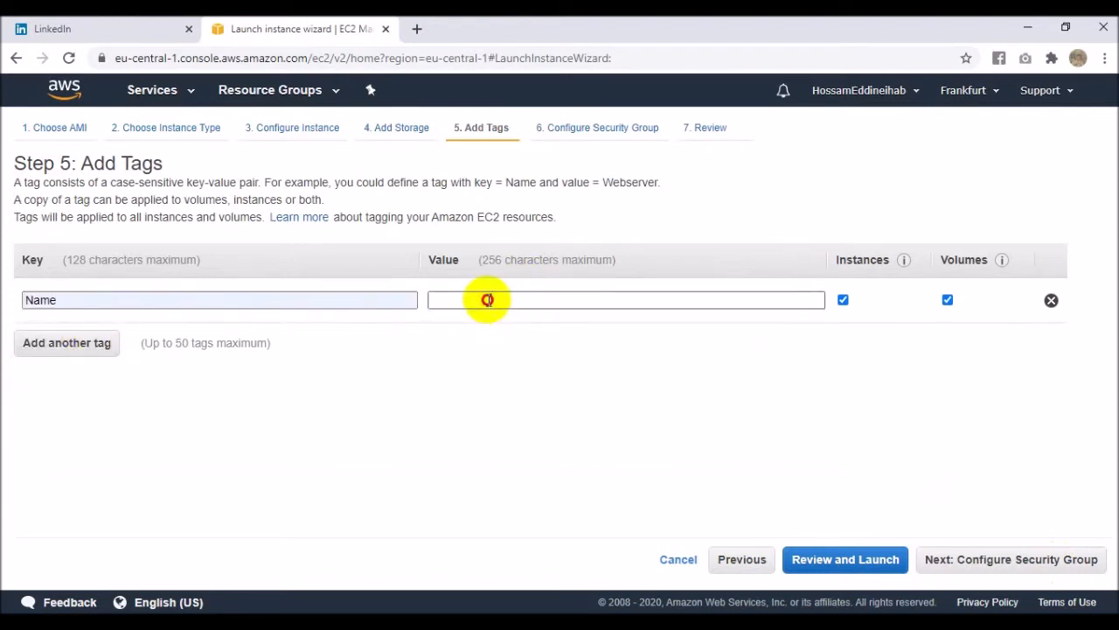
click(488, 301)
text(Linux server)
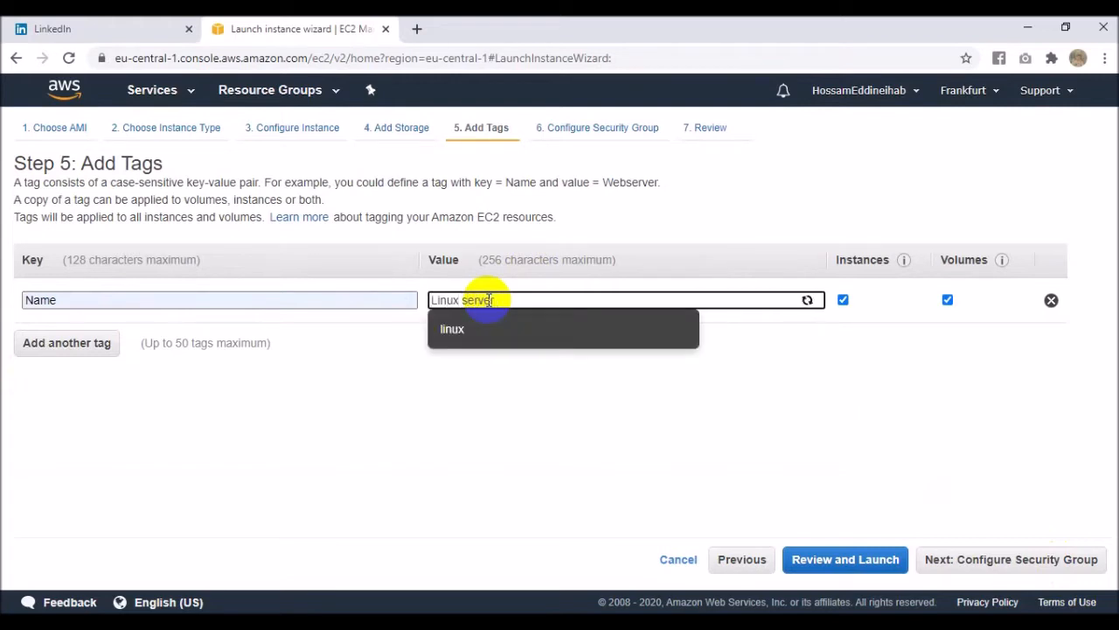
click(1021, 561)
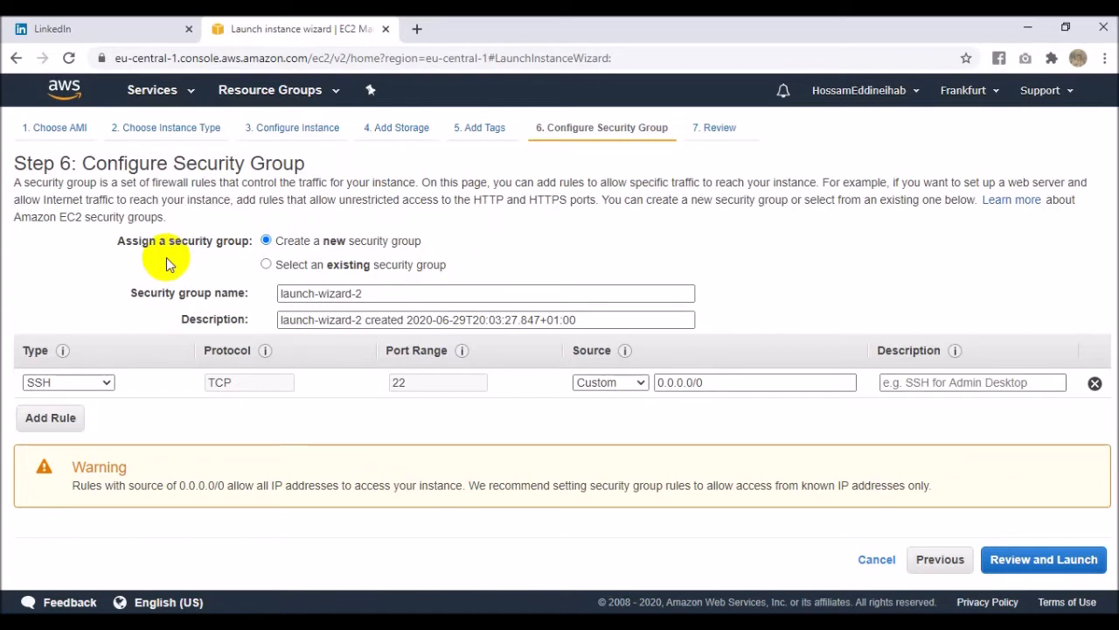
- Add an HTTP port 80 rule and set both SSH and HTTP sources to Anywhere
click(48, 418)
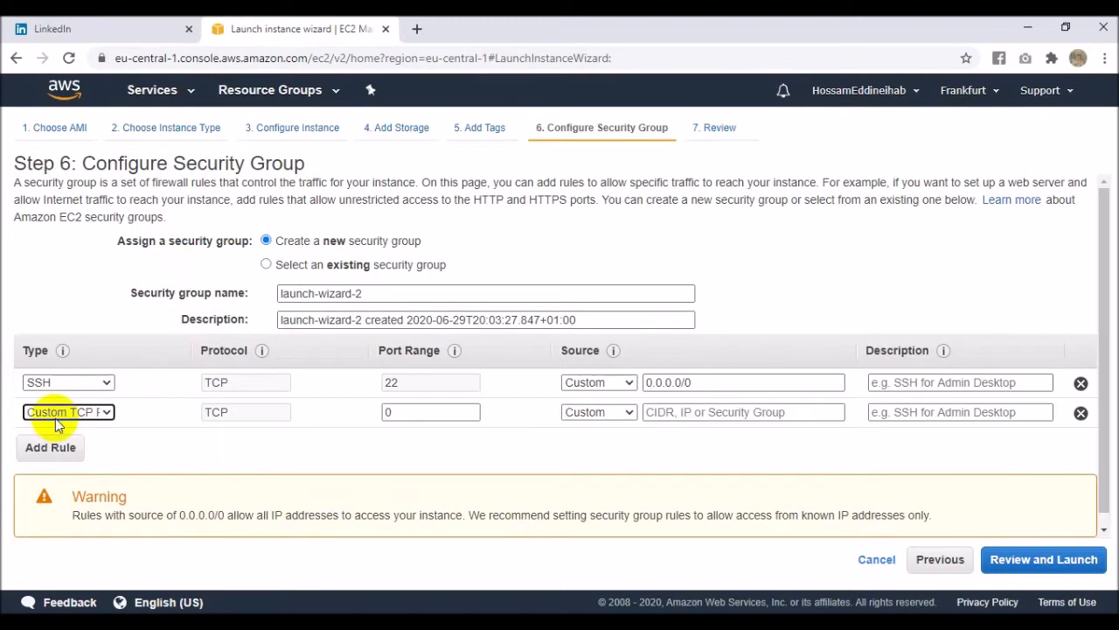
click(104, 413)
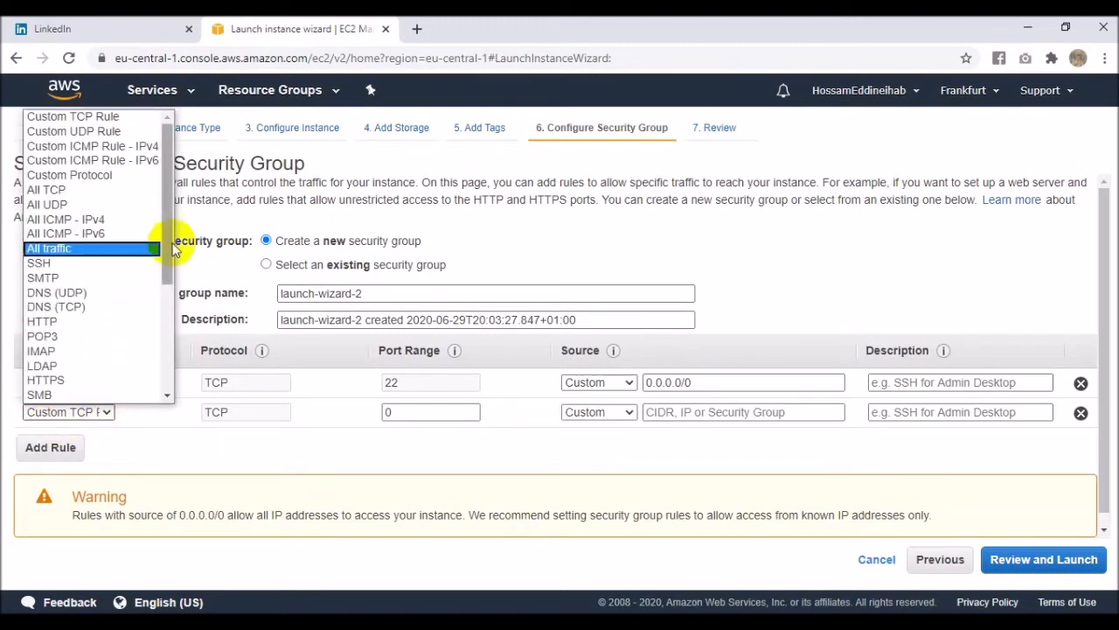
scroll(172, 251, down, 2)
click(70, 250)
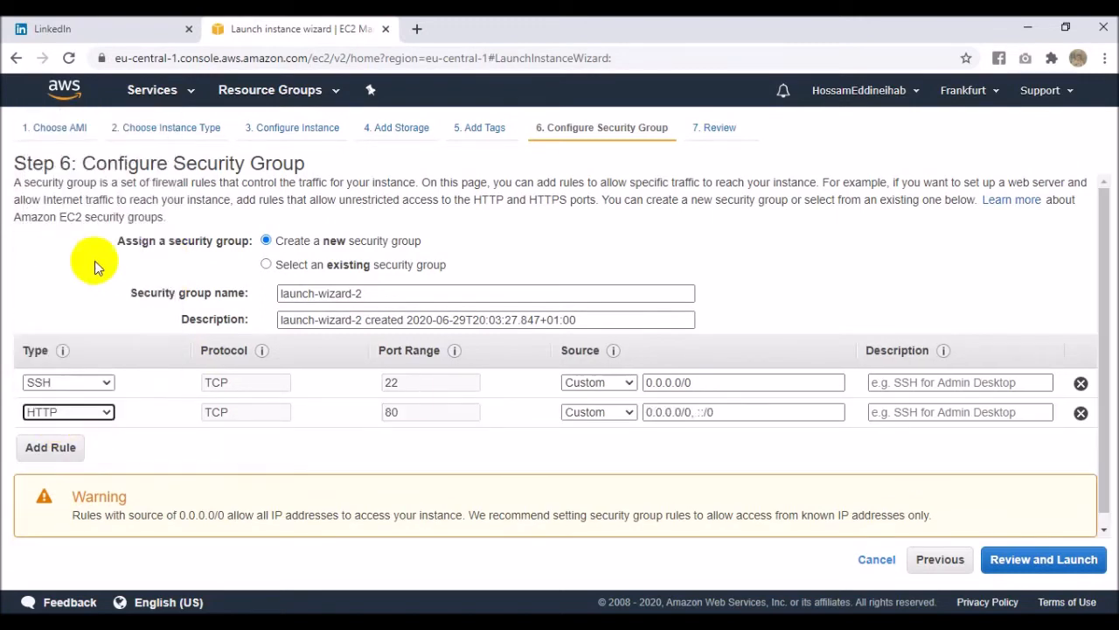
click(617, 378)
click(614, 413)
click(616, 412)
click(621, 442)
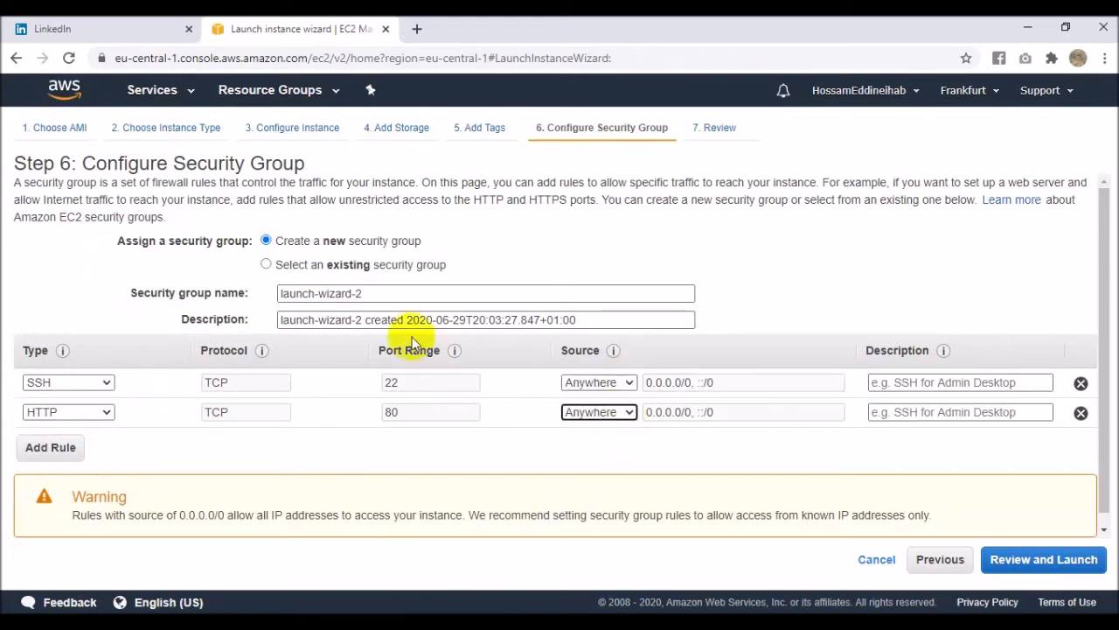
- Name the security group and its description 'for linux server' and proceed to review
triple_click(350, 293)
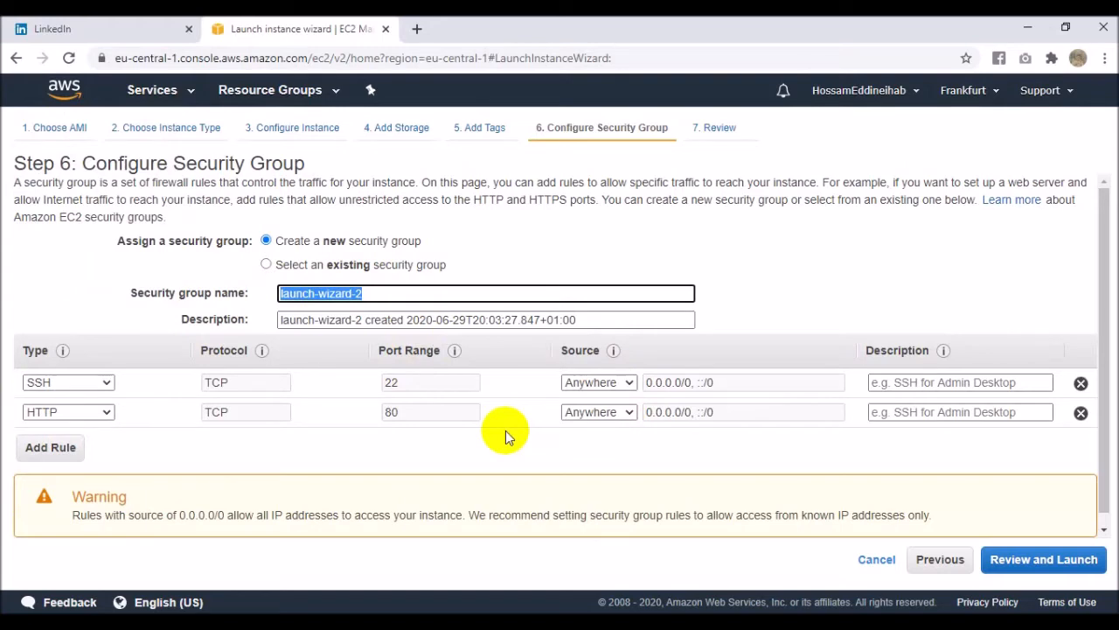
text(linux server)
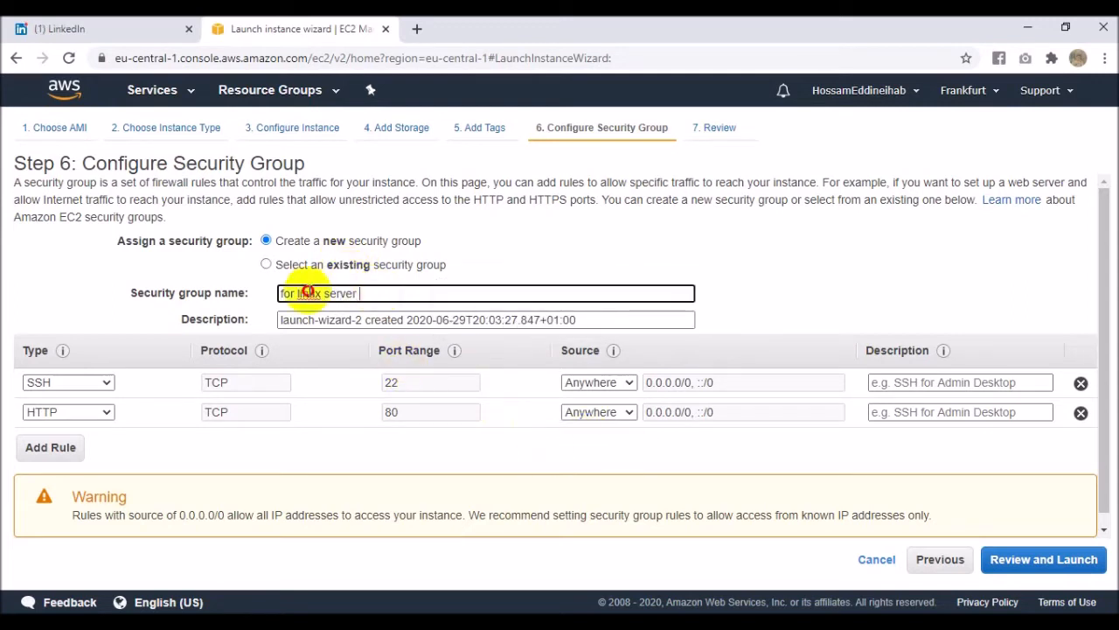
click(575, 320)
key(ctrl+a)
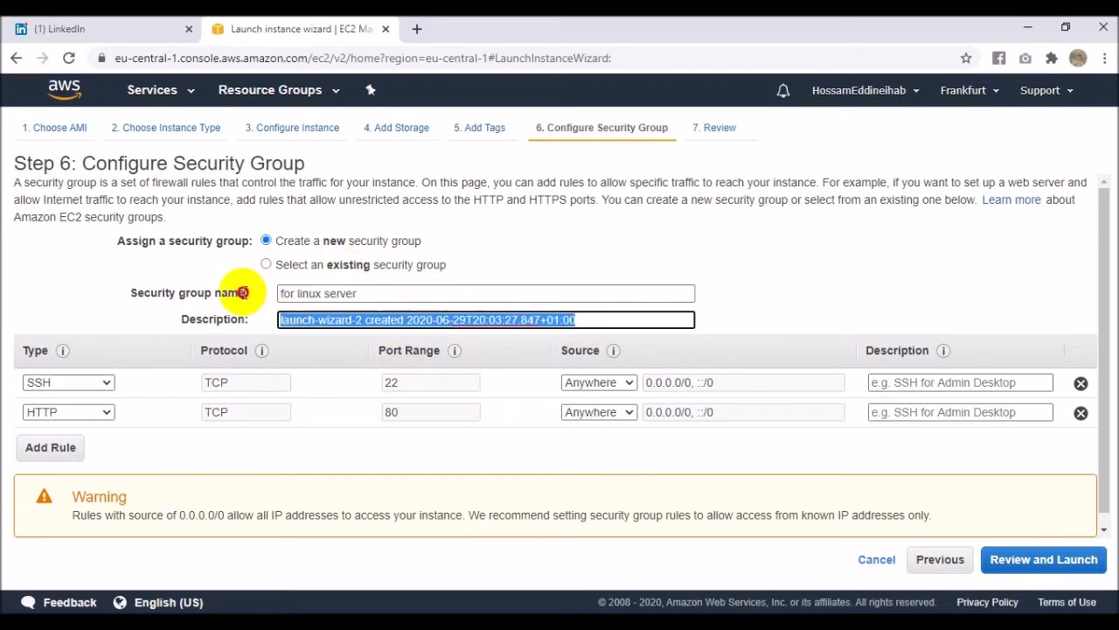
text(for linux server)
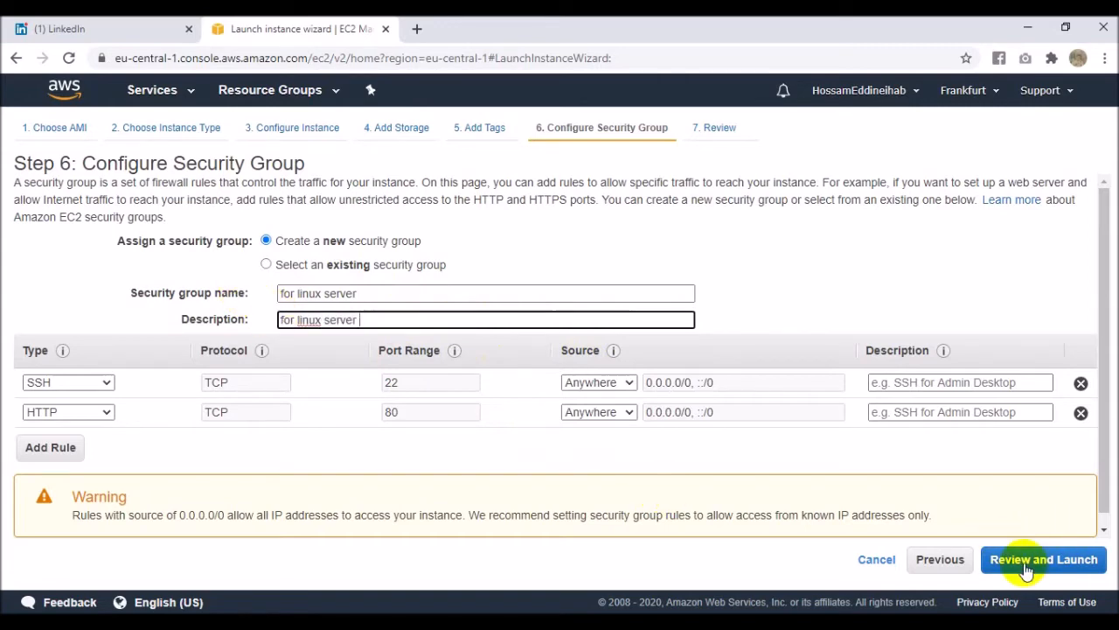
click(1026, 561)
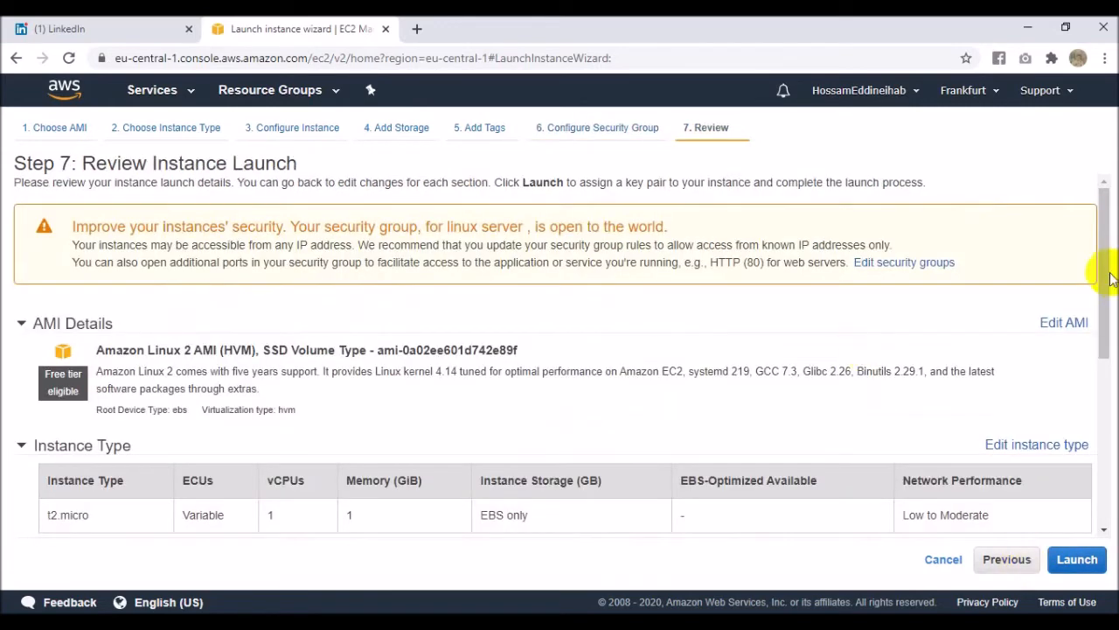
- Launch with a new key pair named linuxserverfrank and download its .pem file
click(1097, 373)
mouse_move(1097, 374)
mouse_down()
mouse_move(1093, 463)
mouse_move(1098, 359)
mouse_up()
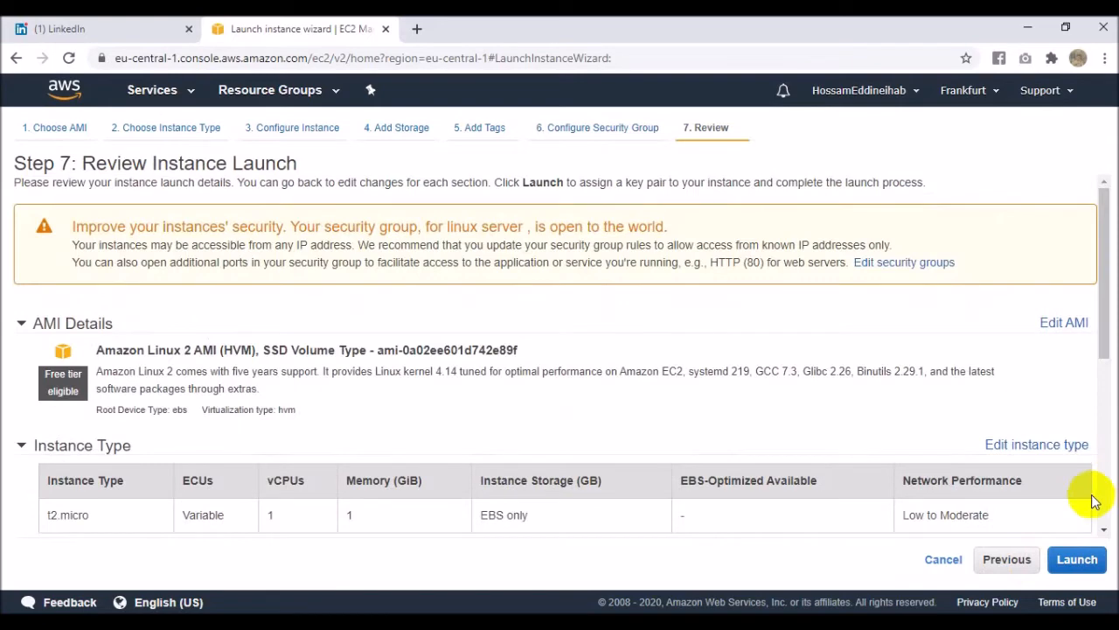
click(1081, 559)
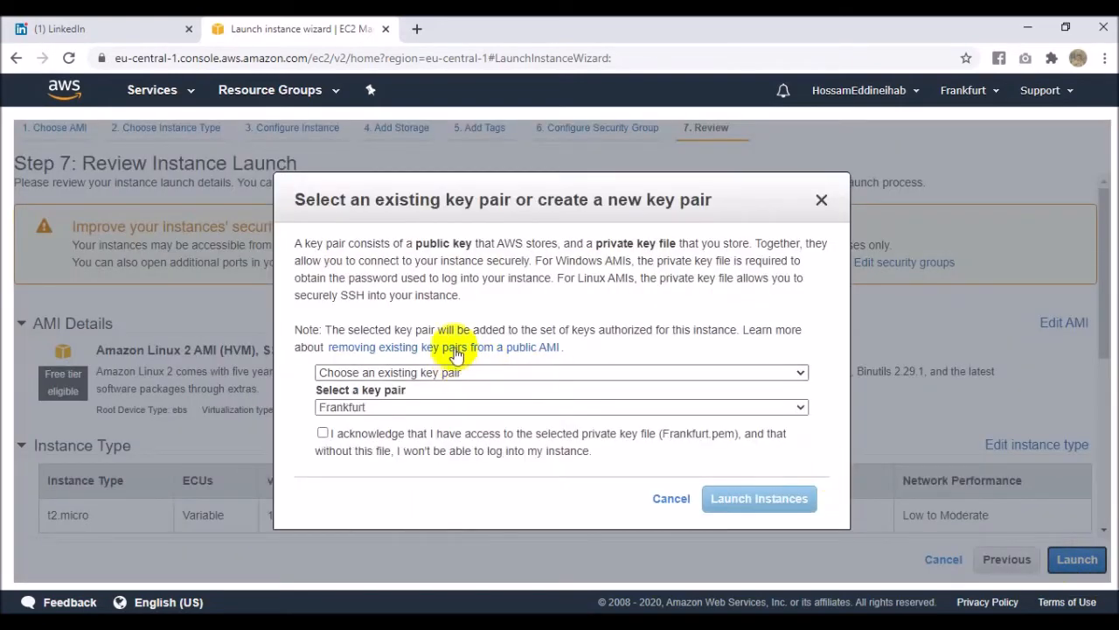
click(551, 373)
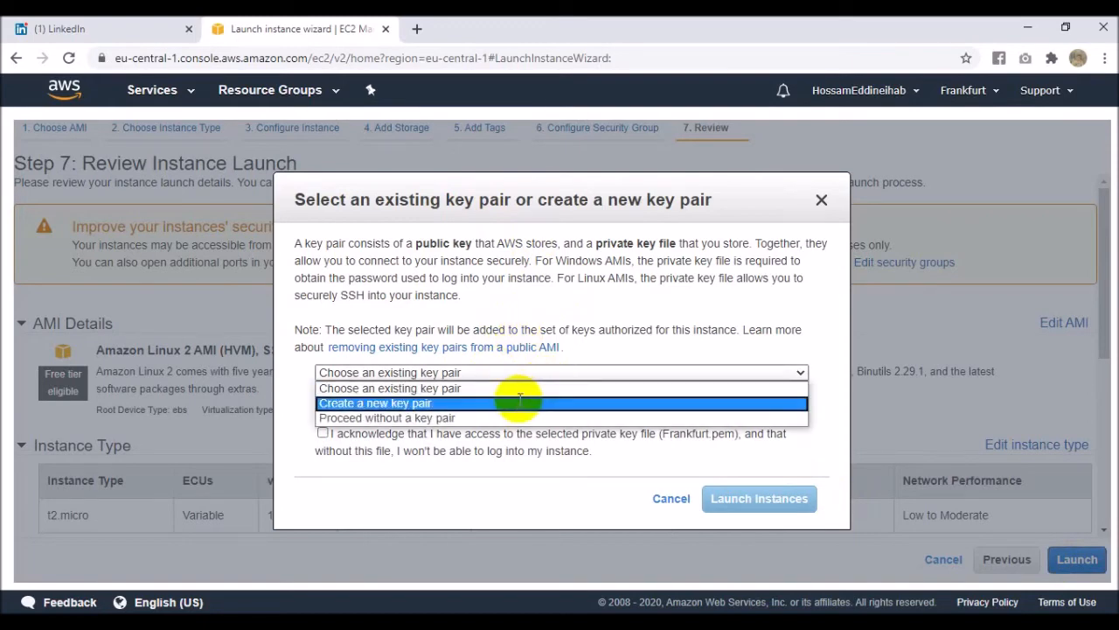
click(518, 403)
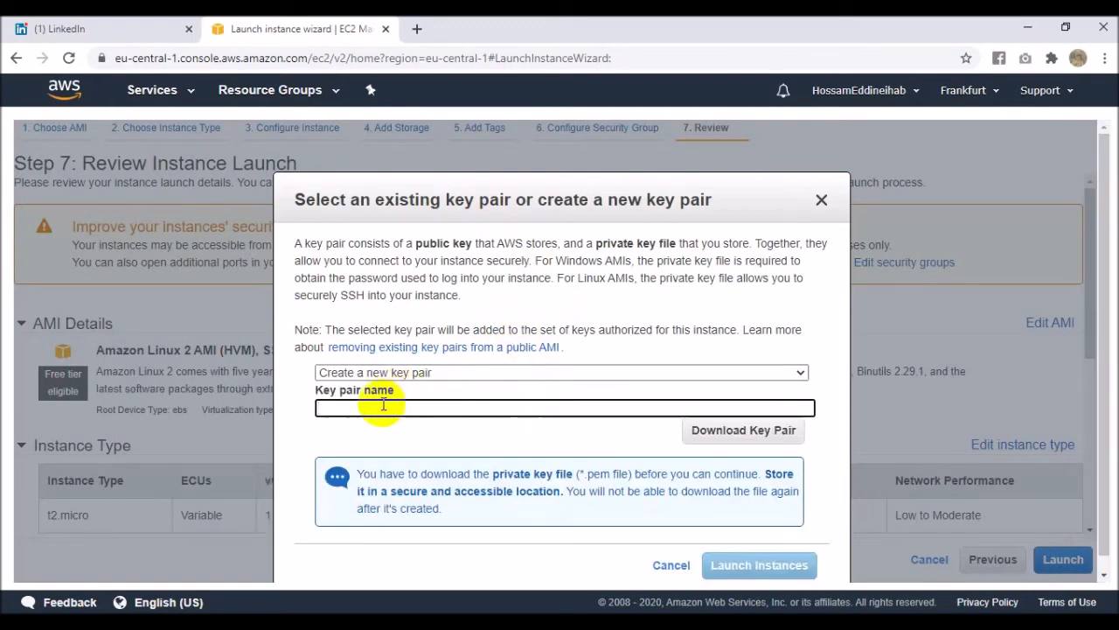
click(383, 404)
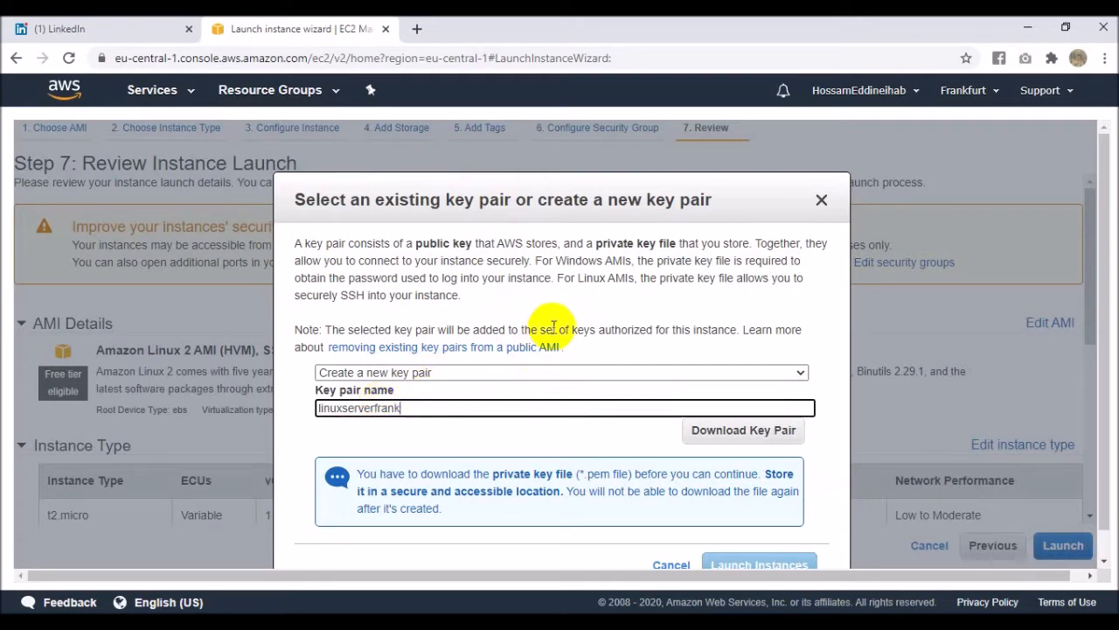
click(725, 430)
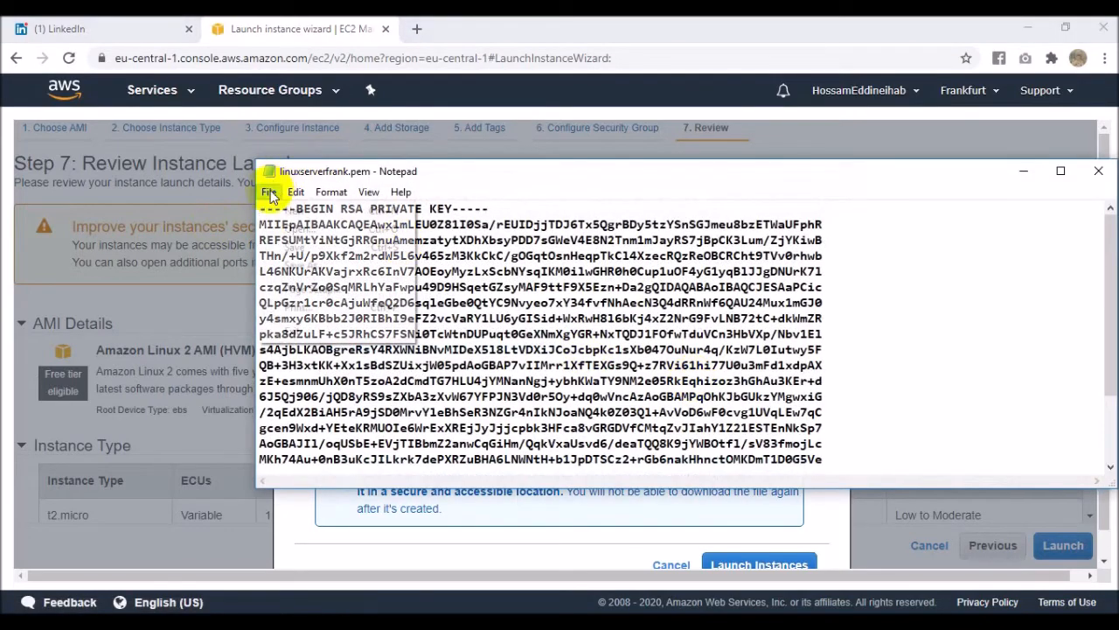
- Save the private key as linuxserverfrank.pem in Pictures > frank, then close Notepad
click(269, 191)
click(291, 265)
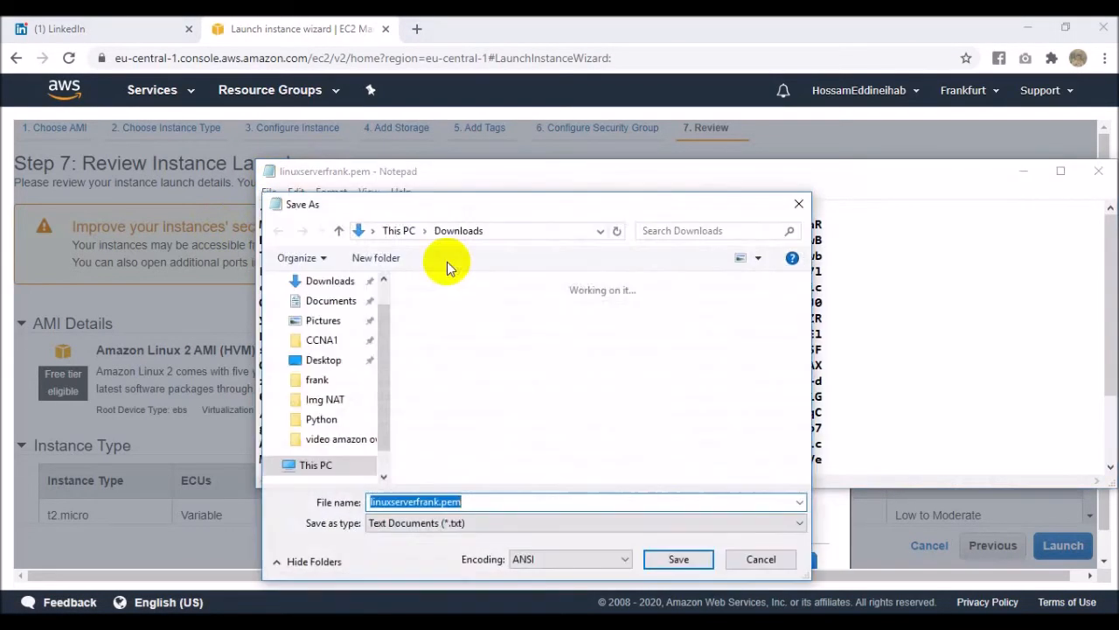
click(287, 407)
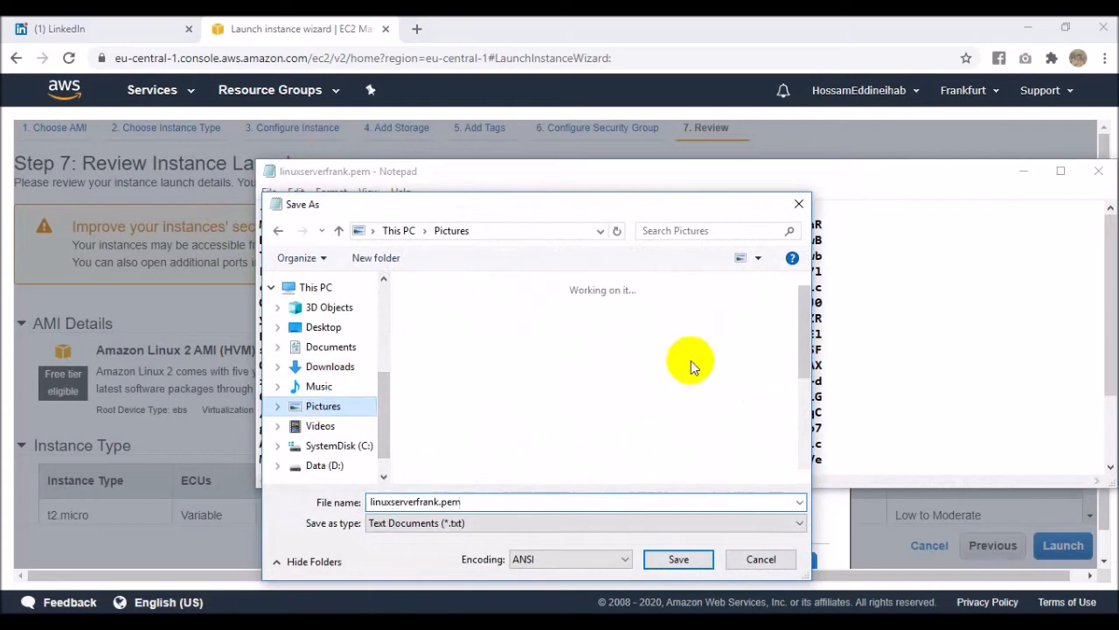
double_click(433, 407)
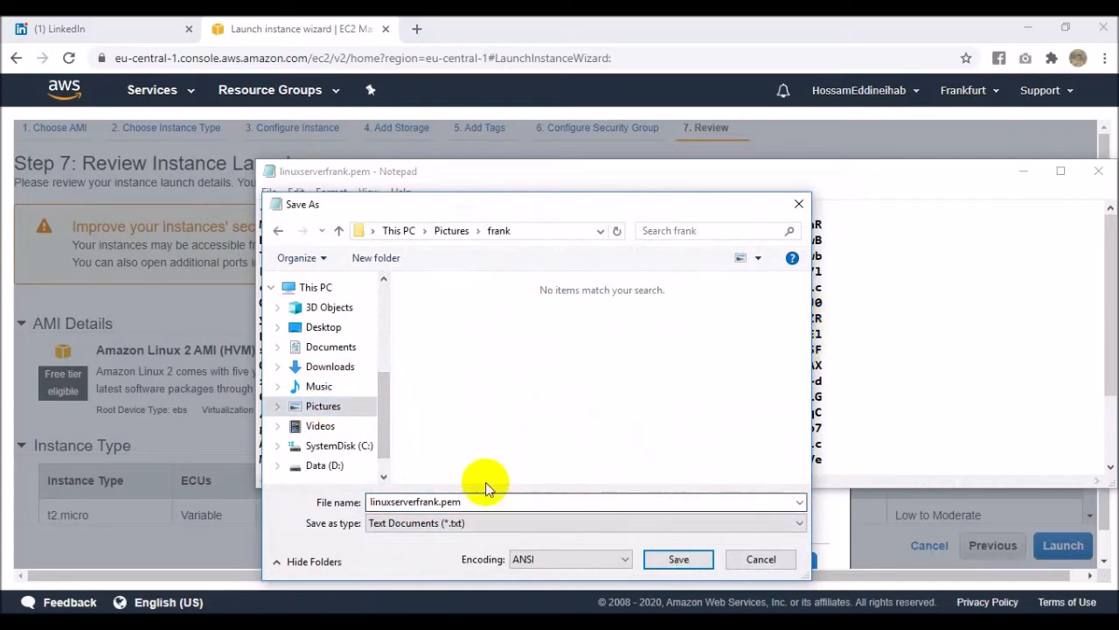
click(690, 557)
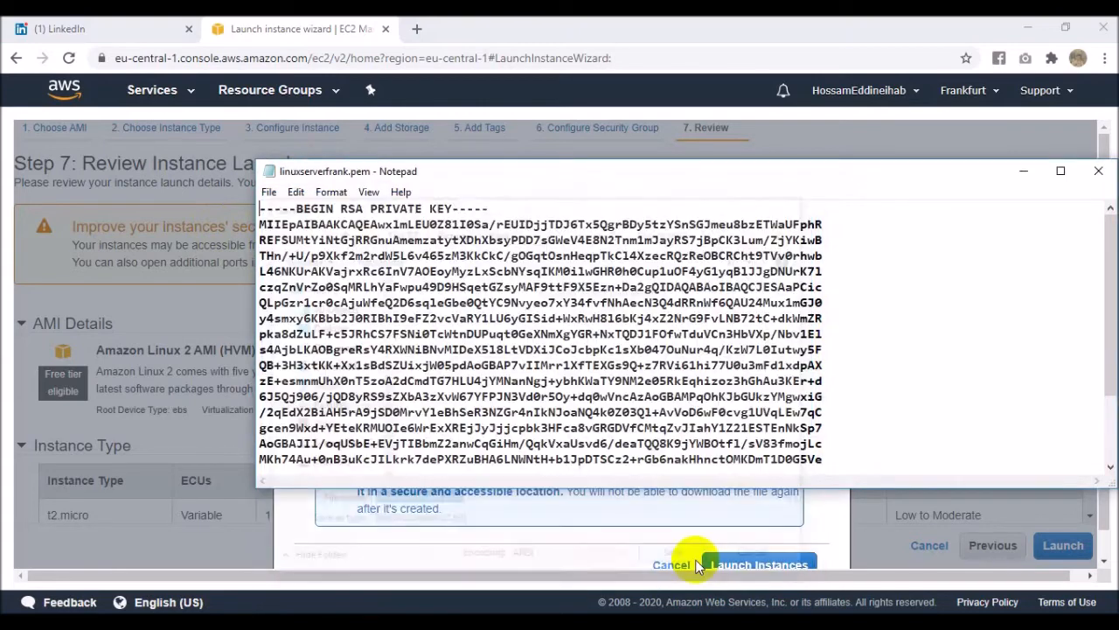
click(1097, 173)
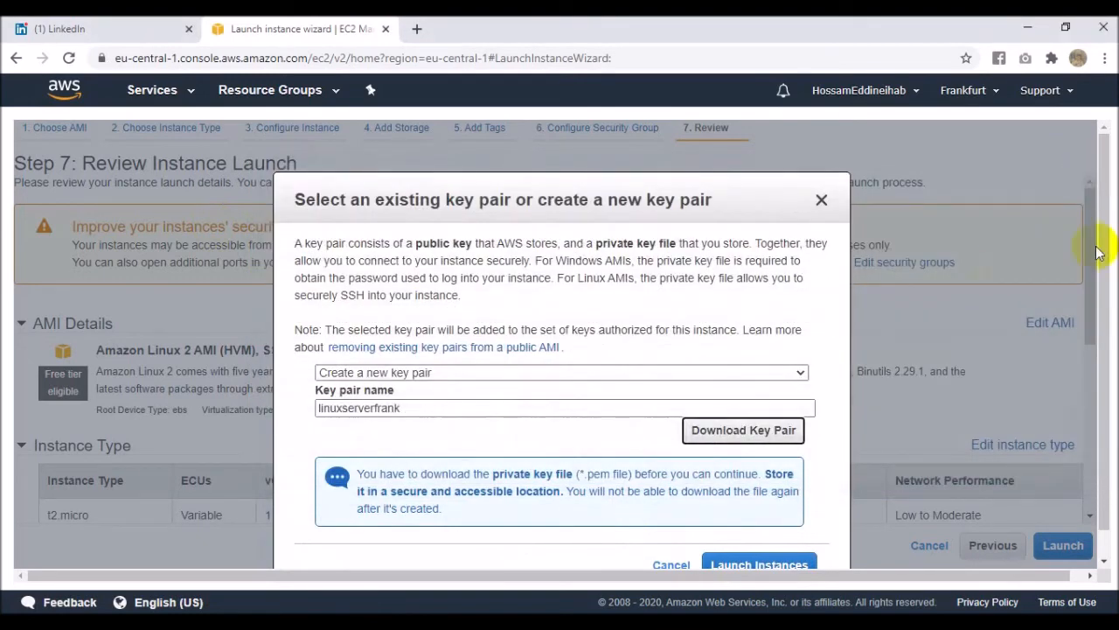
- Launch the Linux server instance and view it in the Instances list
scroll(1101, 262, down, 1)
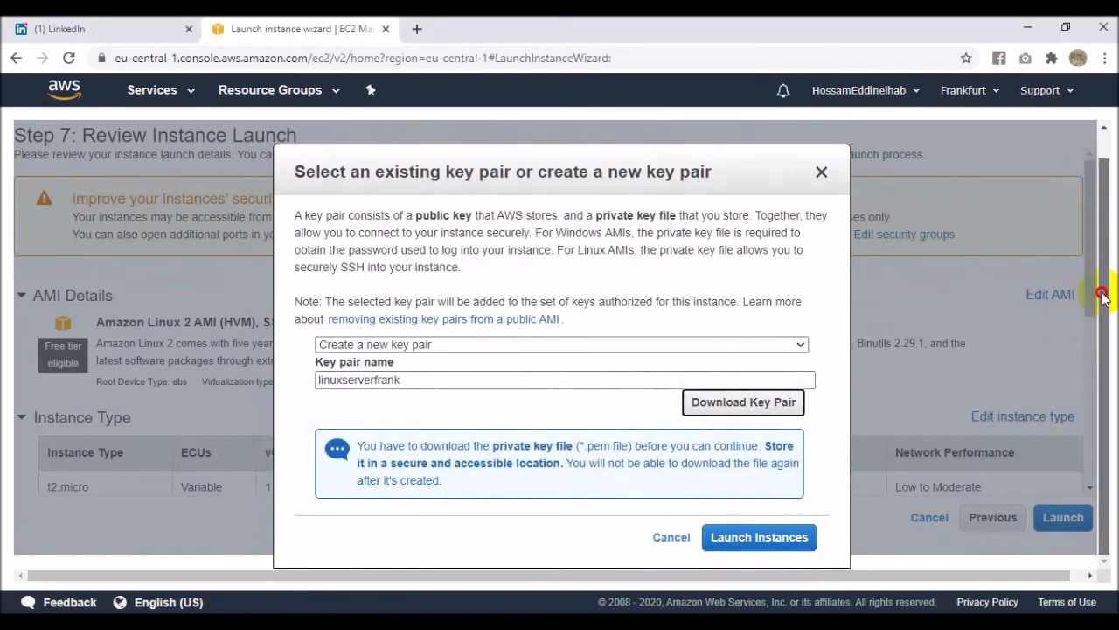
click(769, 547)
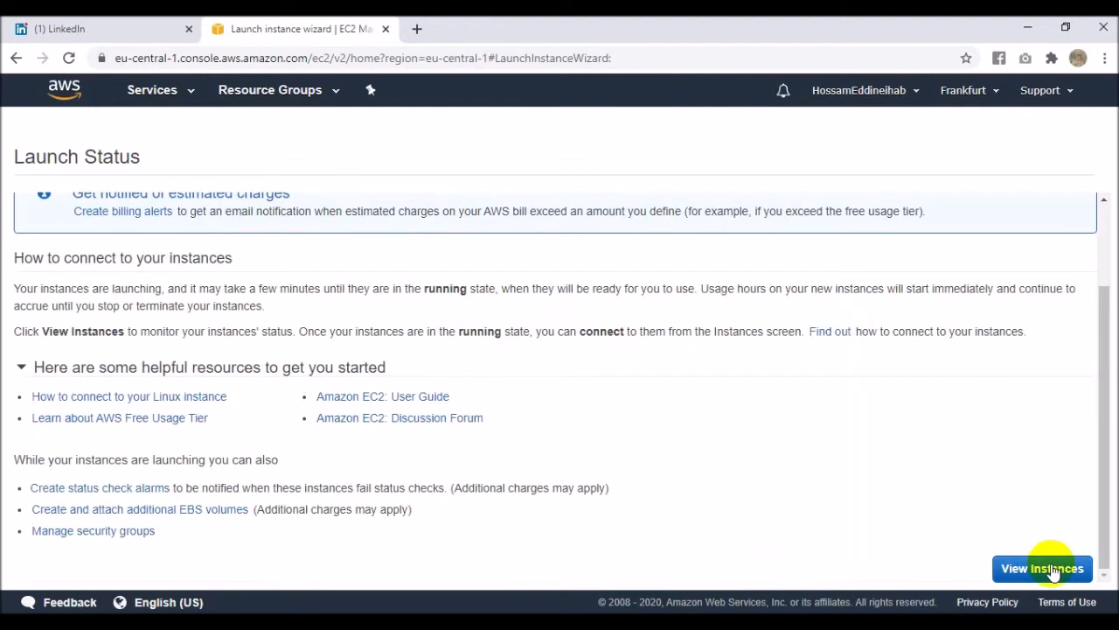
click(1054, 571)
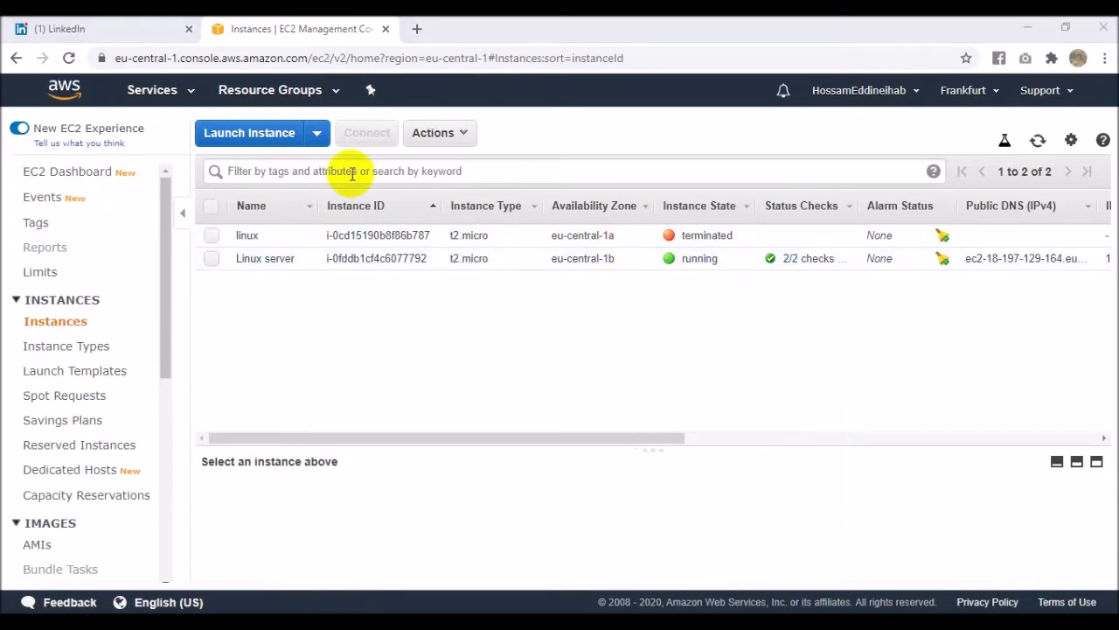
- Select the Linux server instance and review its SSH connection instructions and public IP
click(214, 262)
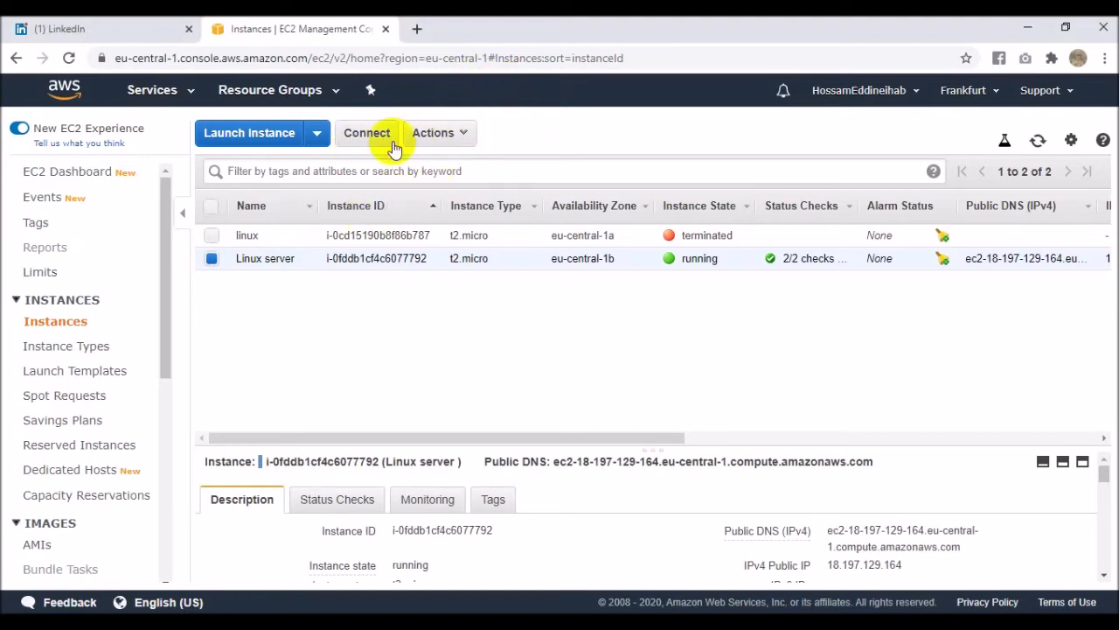
click(367, 133)
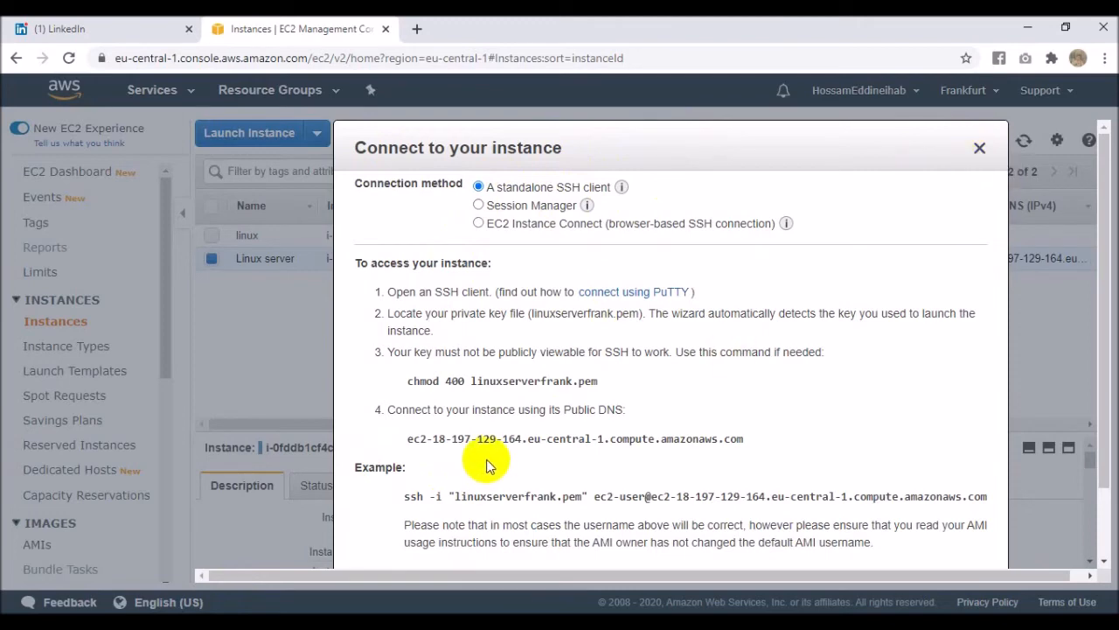
scroll(776, 363, down, 1)
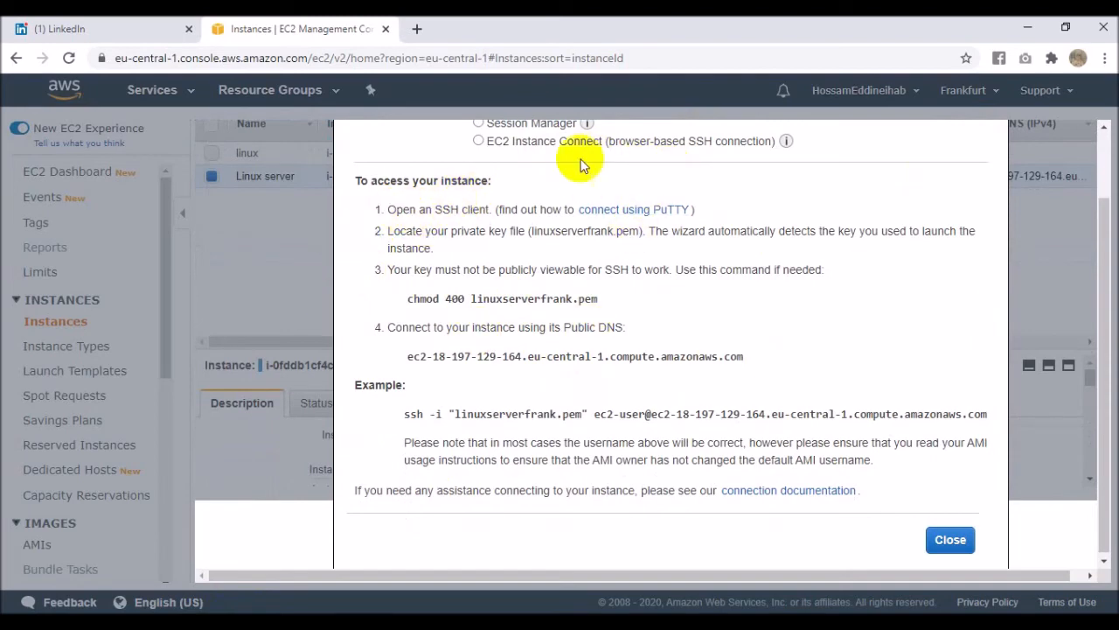
click(951, 540)
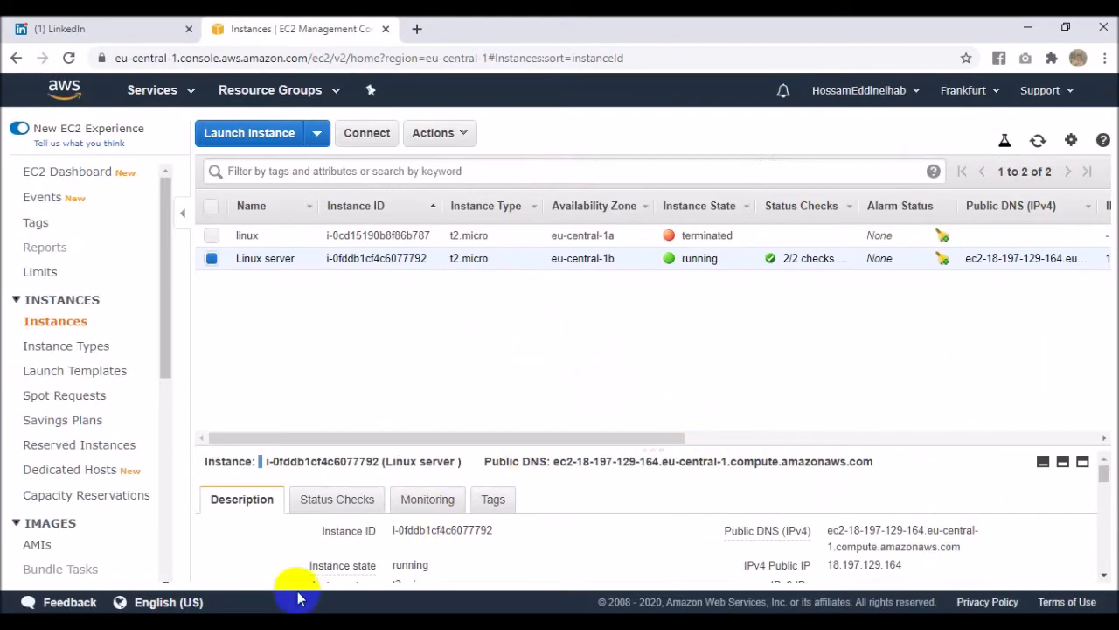
click(240, 611)
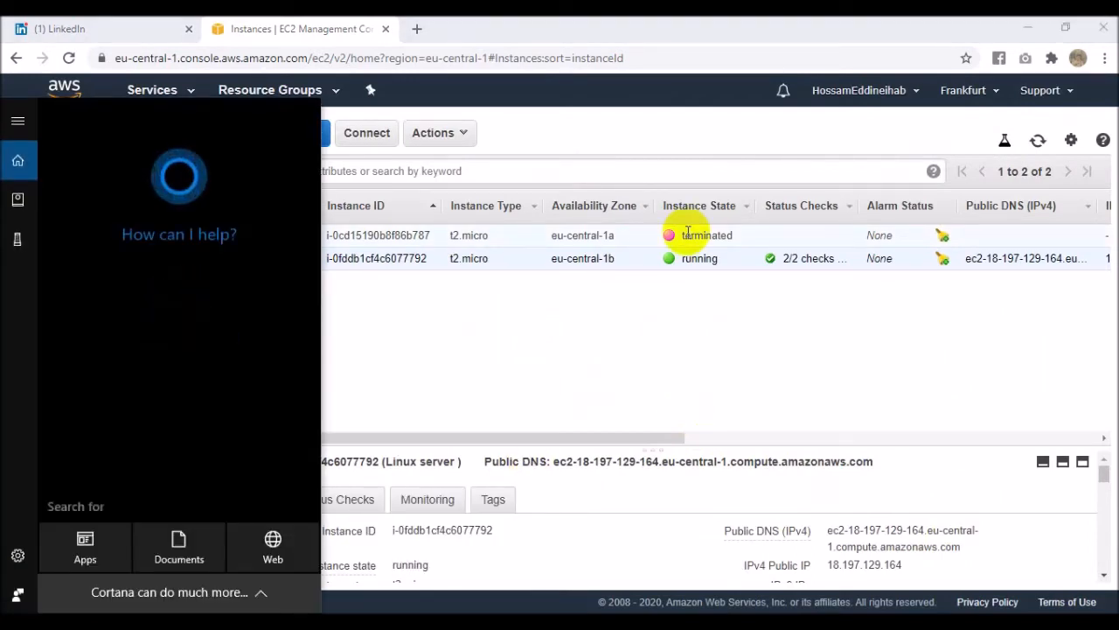
- Open PuTTYgen and load linuxserverfrank.pem from Pictures > frank using the All Files filter
text(put)
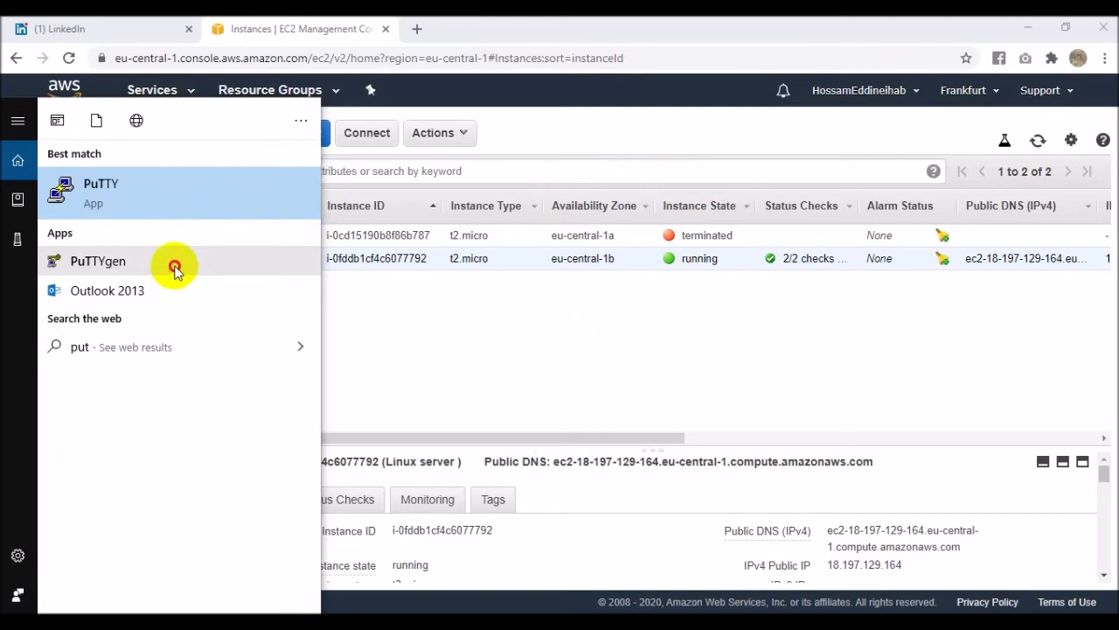
click(174, 273)
click(696, 409)
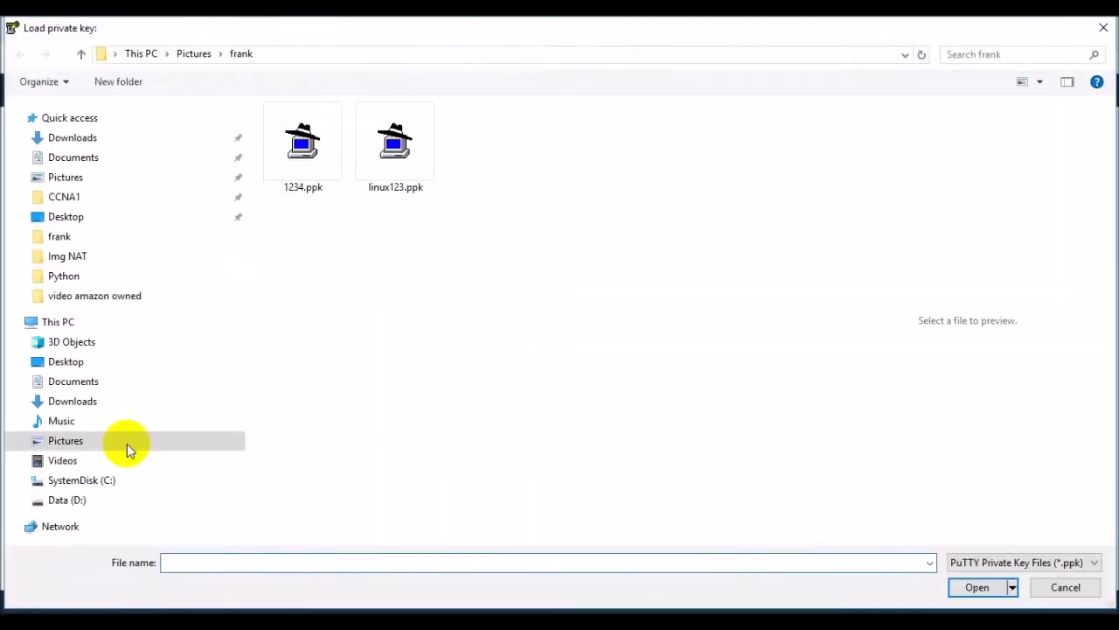
click(88, 442)
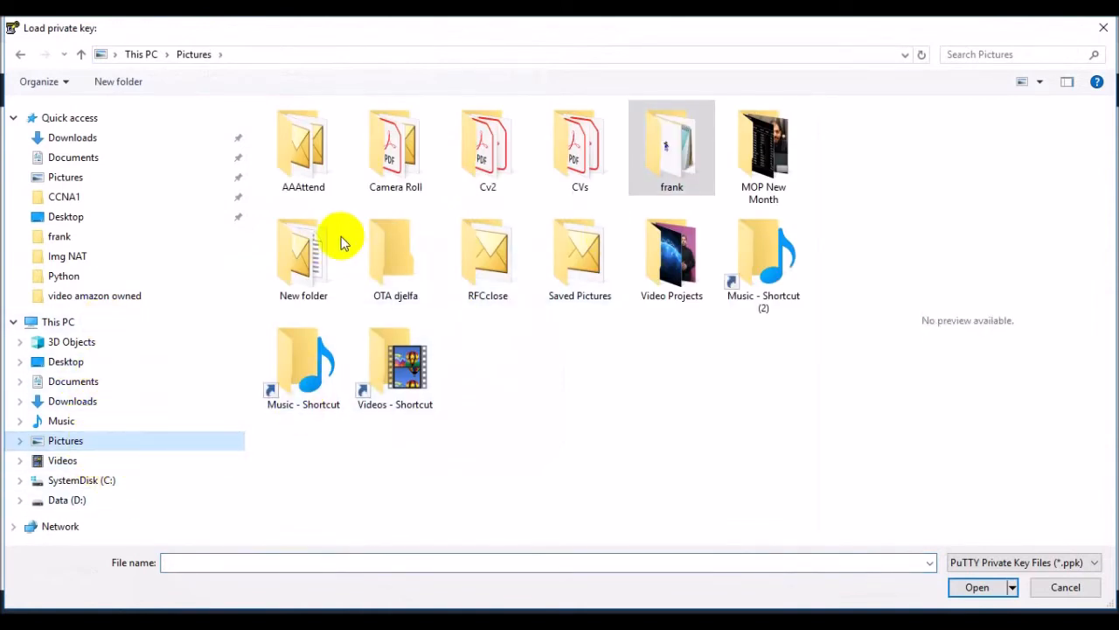
double_click(656, 126)
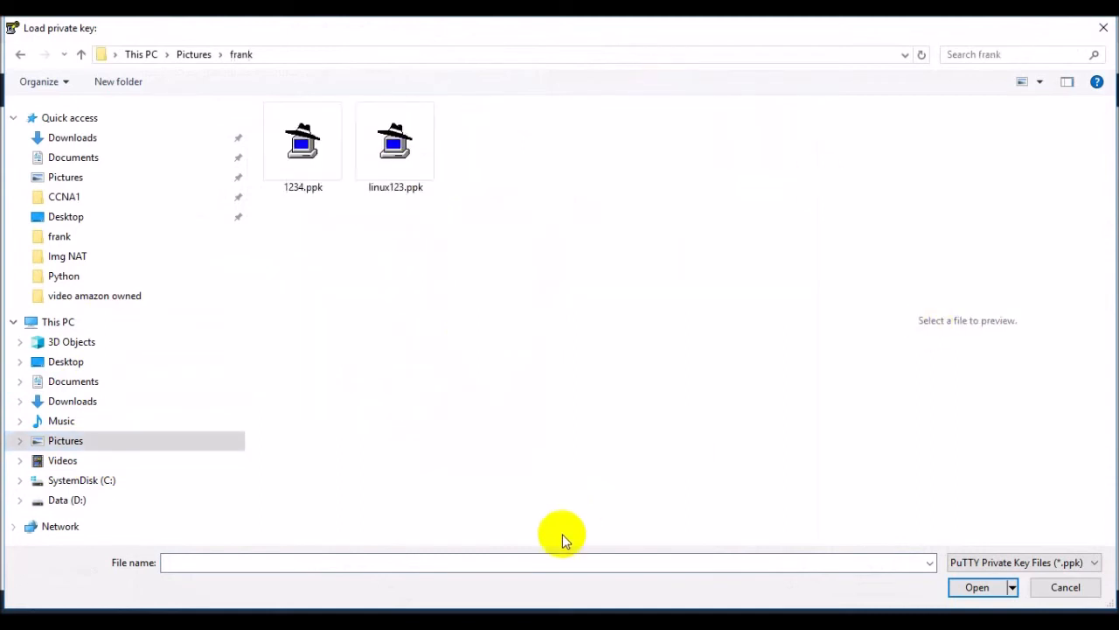
click(1075, 568)
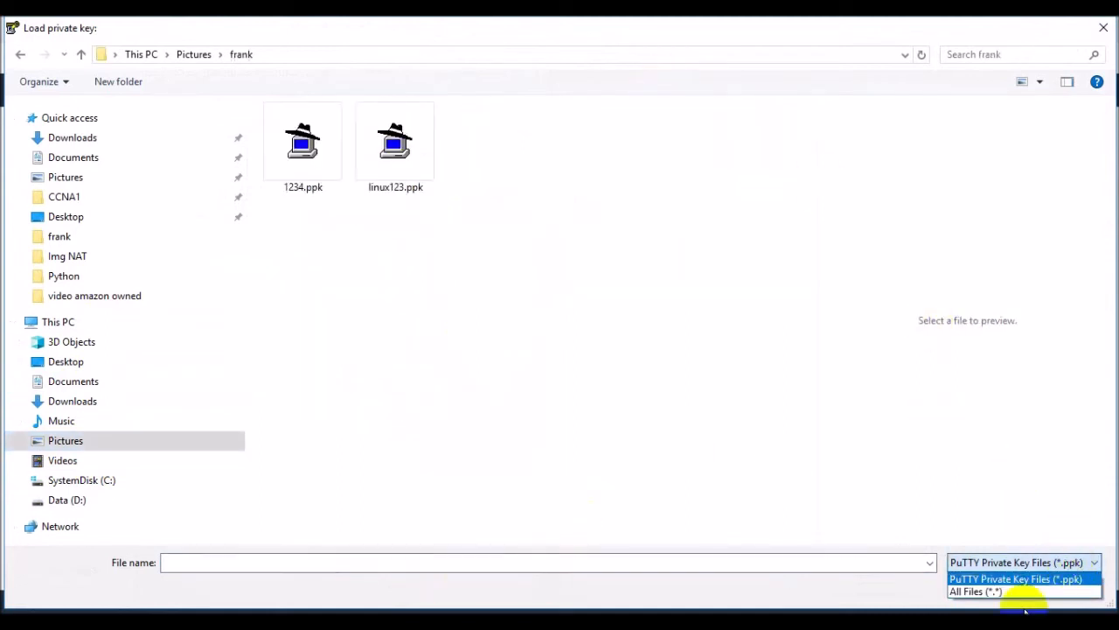
click(1017, 591)
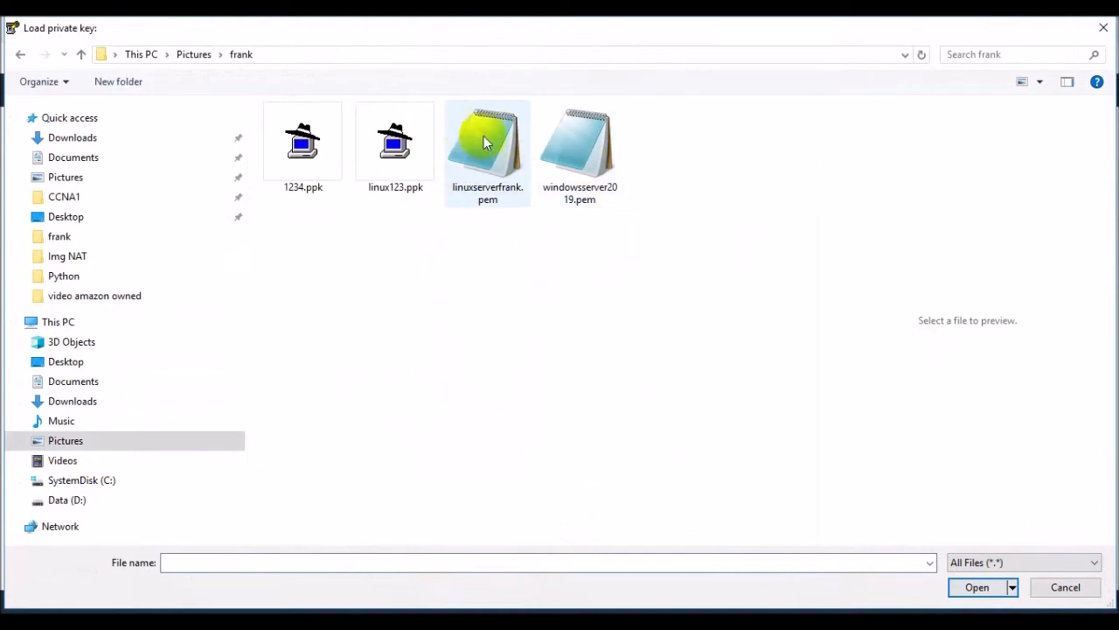
click(498, 155)
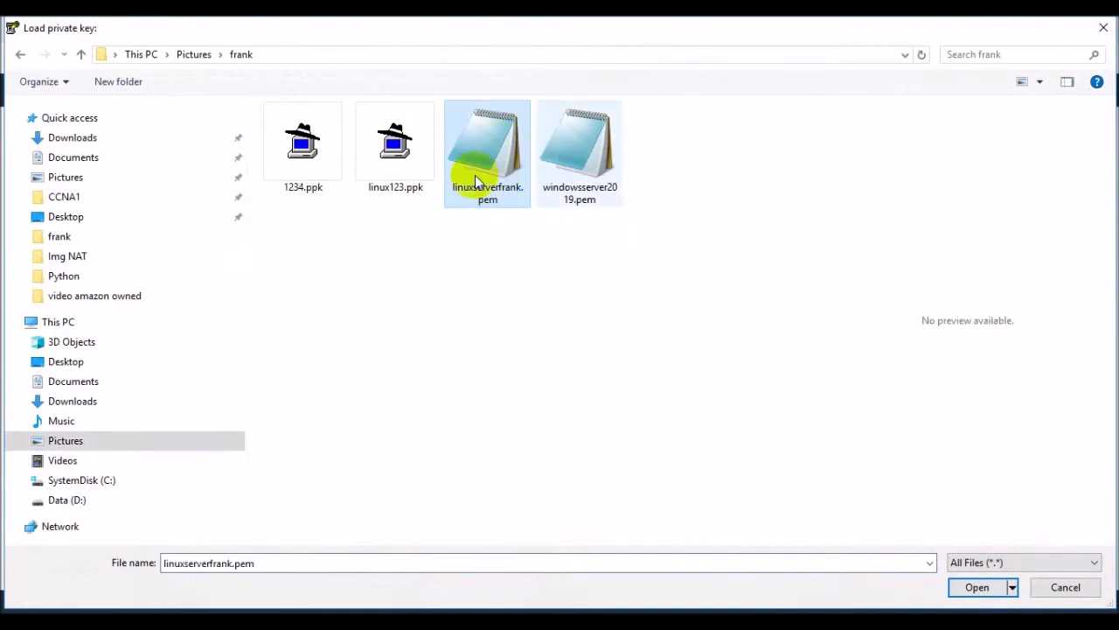
click(981, 588)
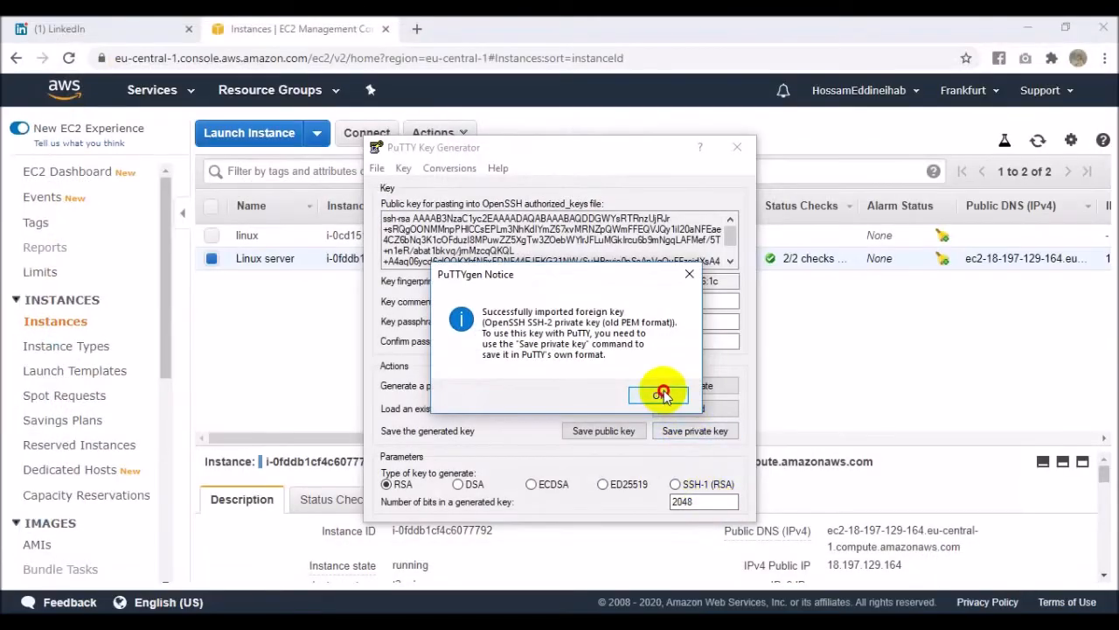
click(662, 393)
- Save the private key without a passphrase as linuxserverfrankk.ppk and close PuTTYgen
click(707, 436)
click(575, 383)
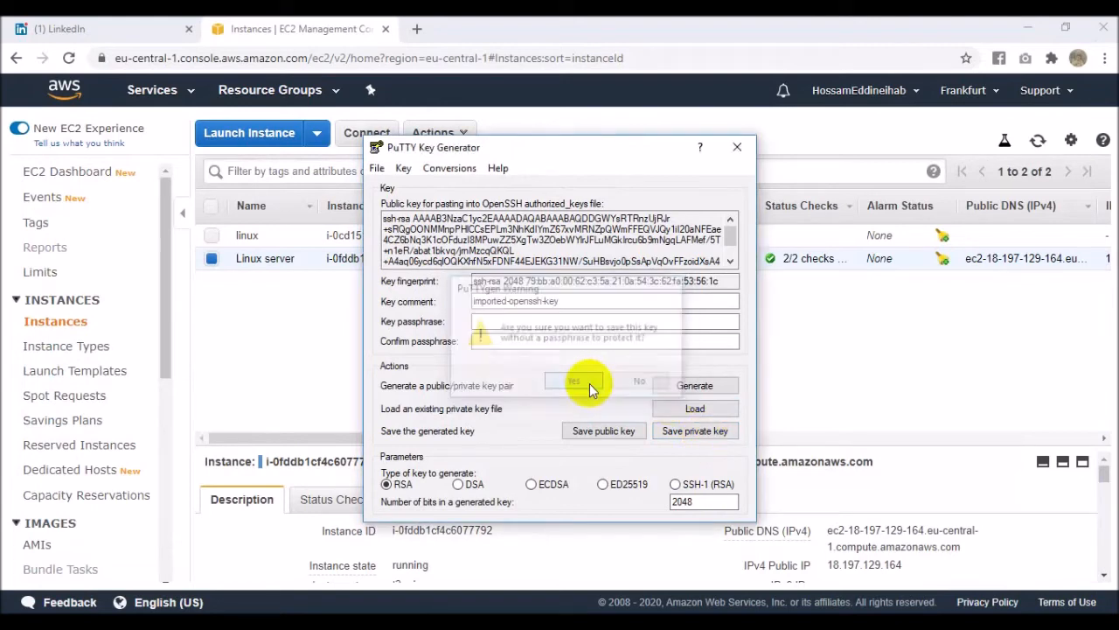
click(234, 527)
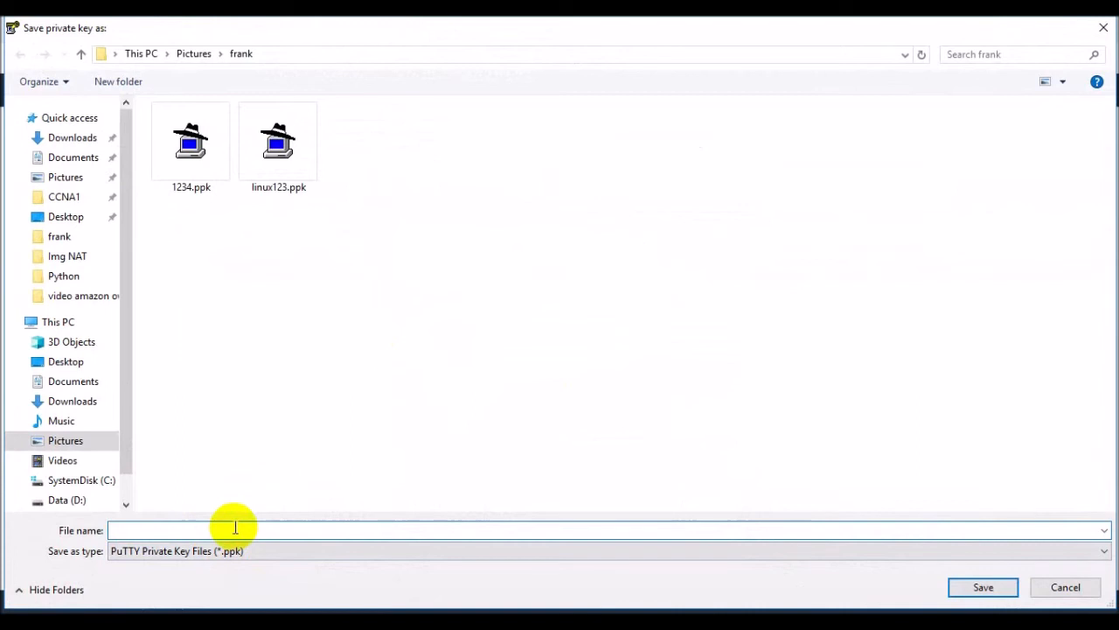
text(l)
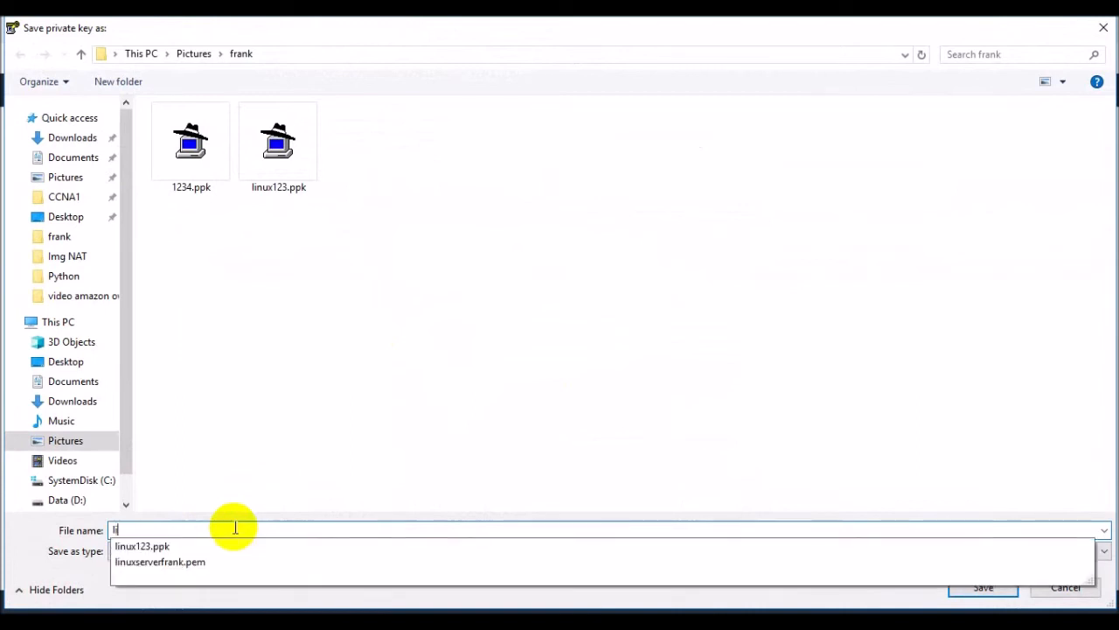
text(inuxserverfran)
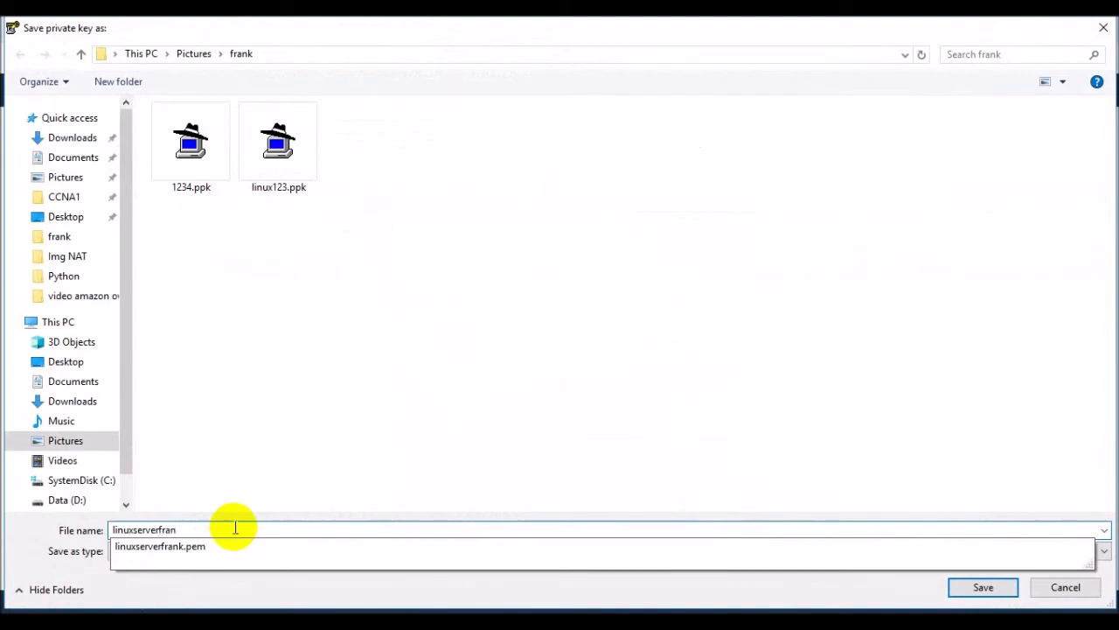
text(kk)
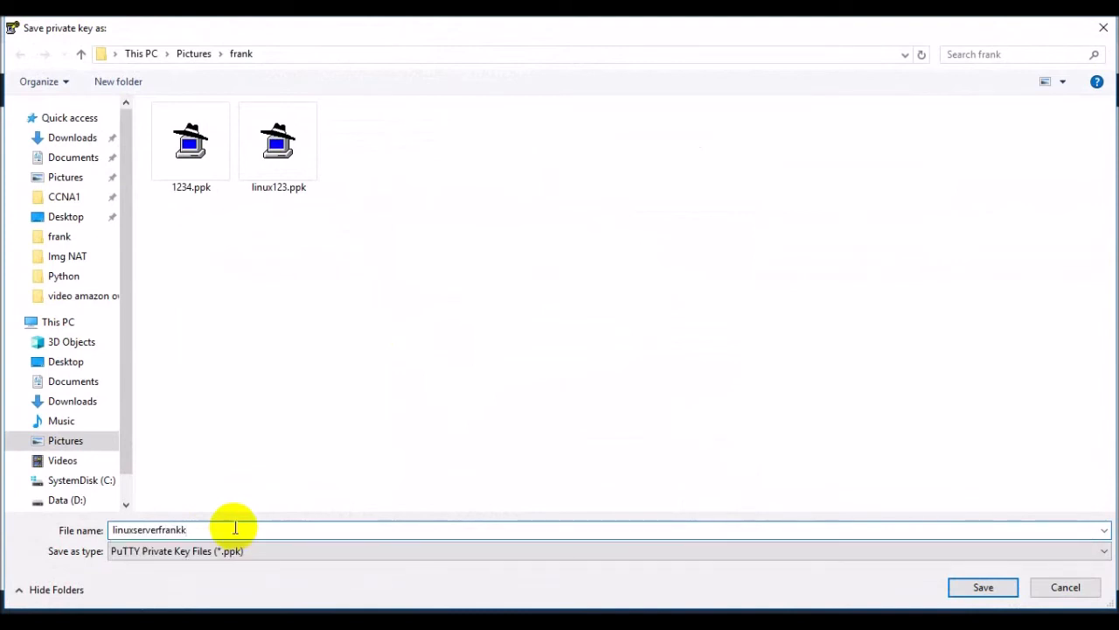
click(982, 587)
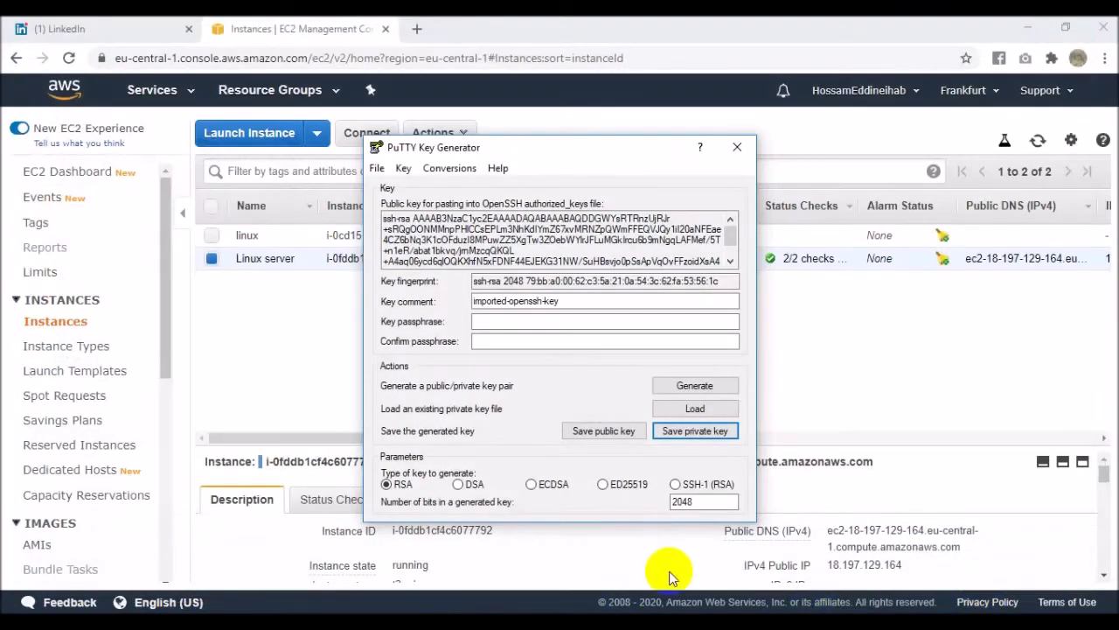
click(742, 149)
click(263, 613)
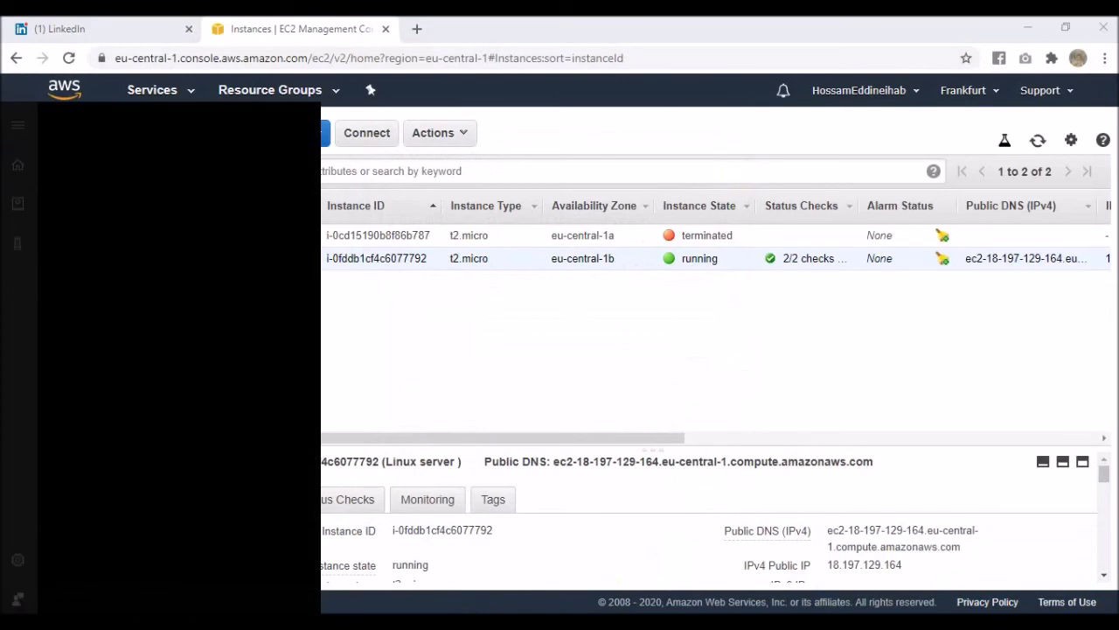
- Launch PuTTY and set linuxserverfrankk.ppk as the SSH authentication private key
text(put)
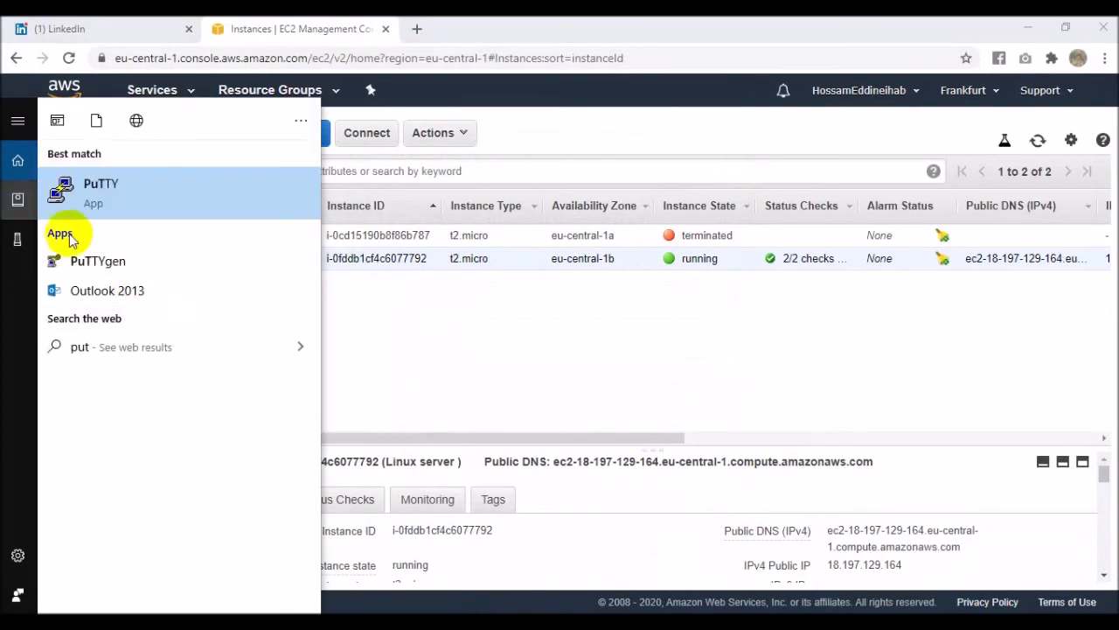
click(101, 192)
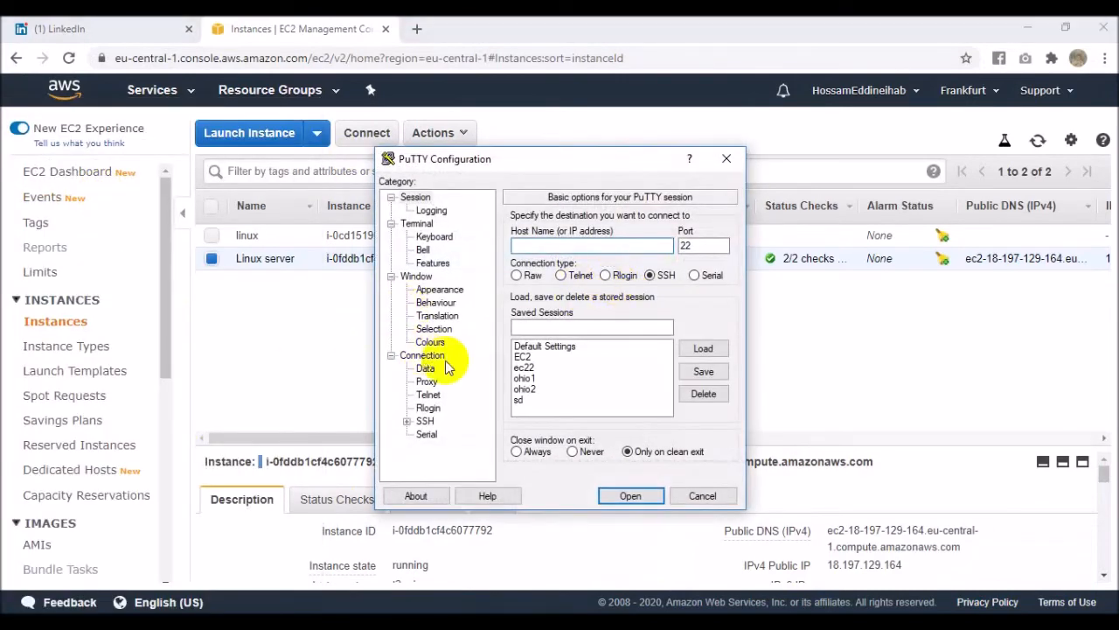
click(407, 422)
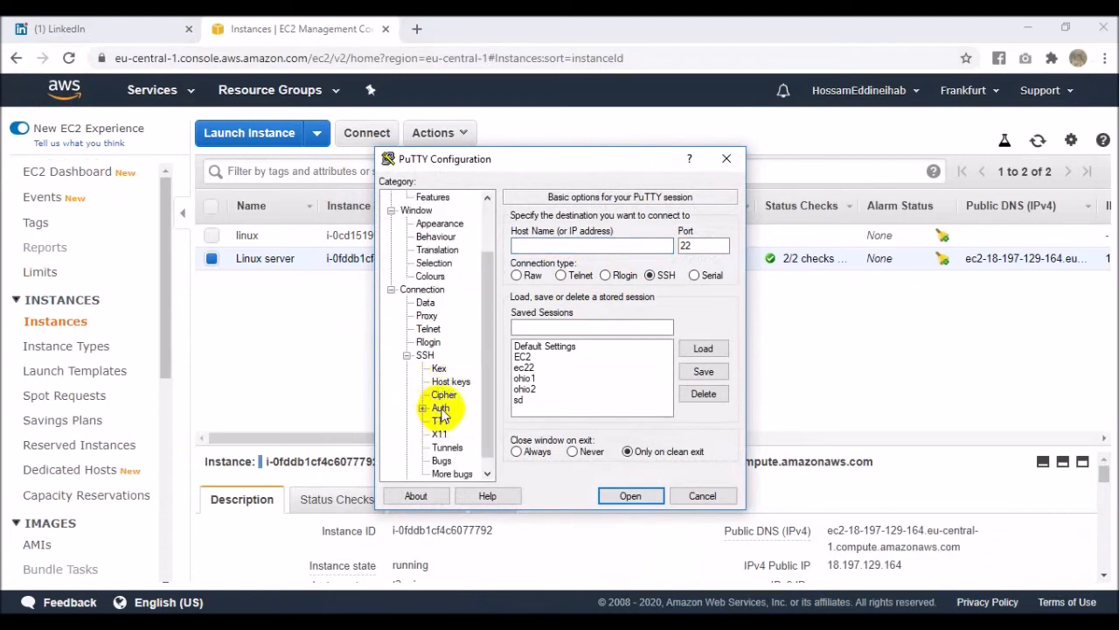
click(441, 408)
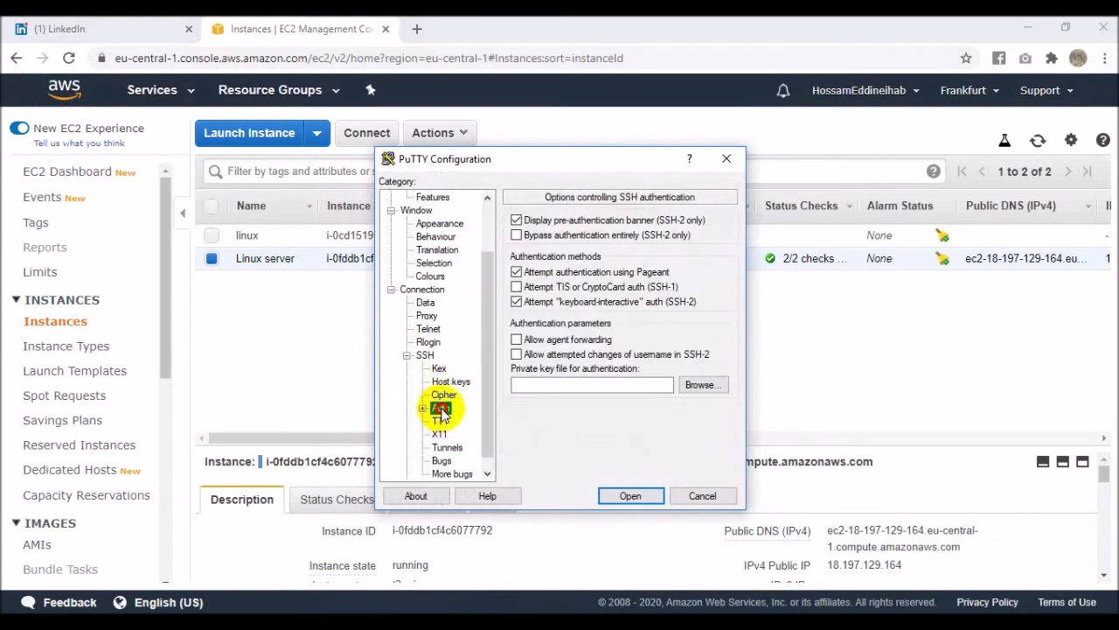
click(704, 385)
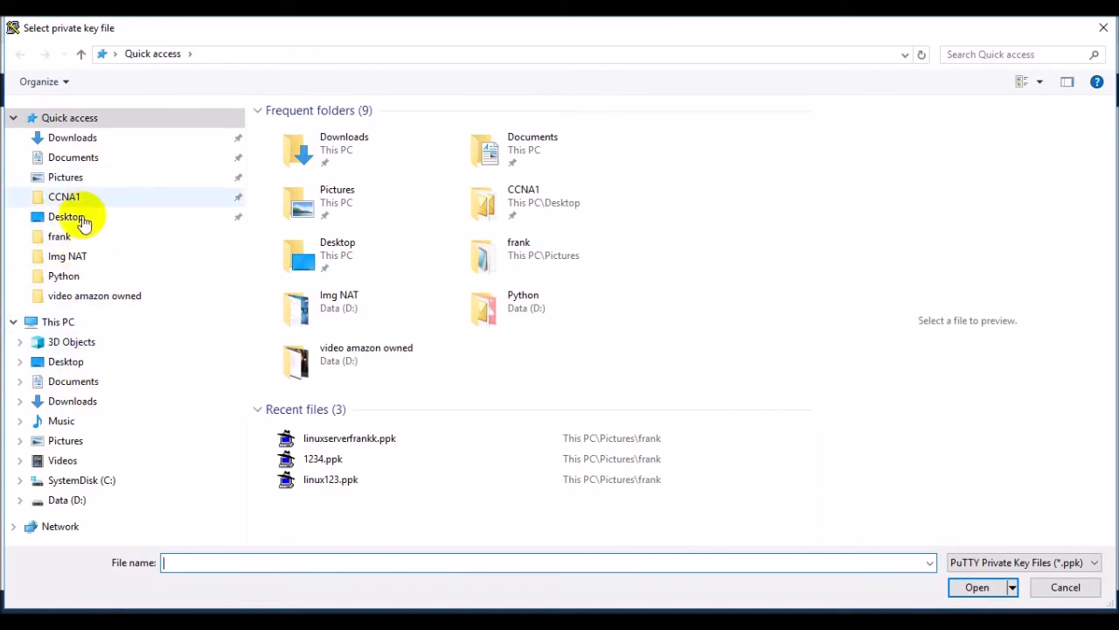
click(73, 441)
double_click(685, 156)
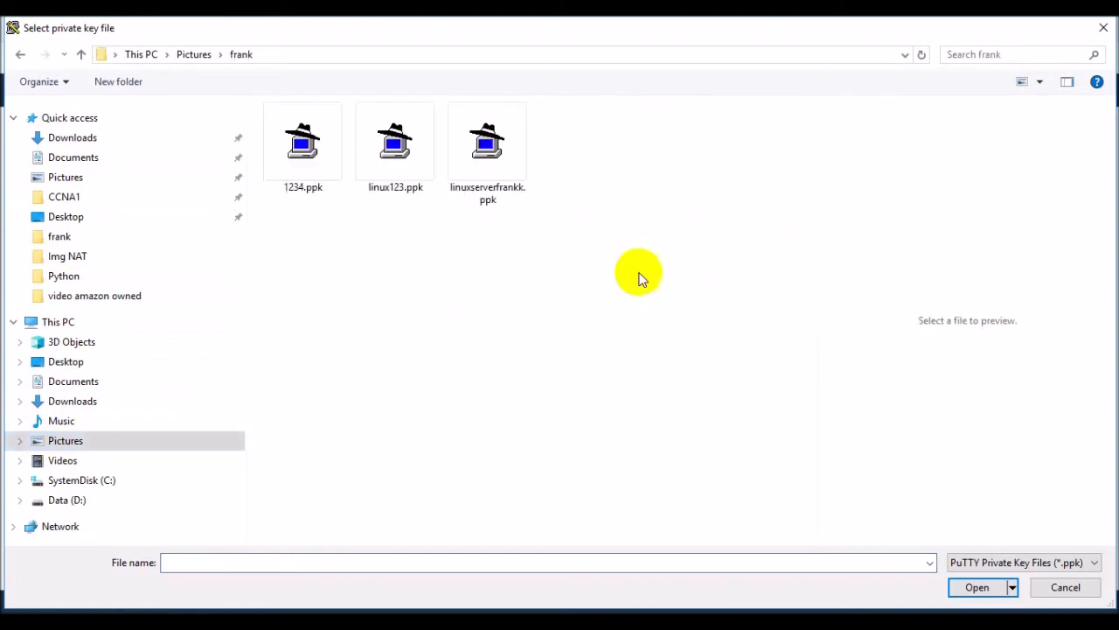
click(496, 168)
click(977, 587)
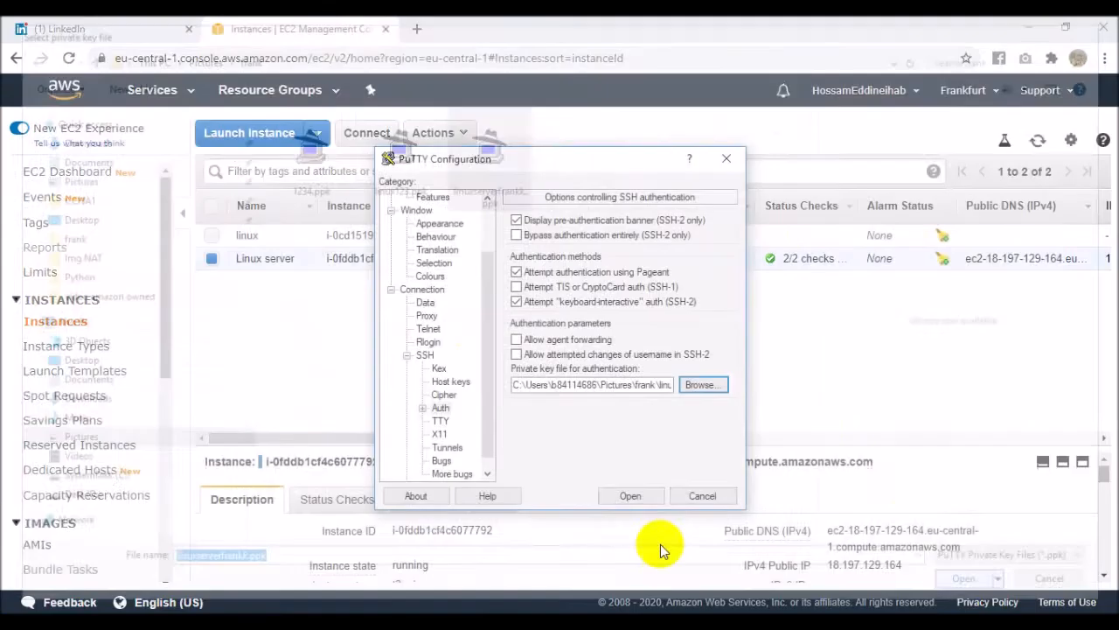
scroll(455, 205, up, 2)
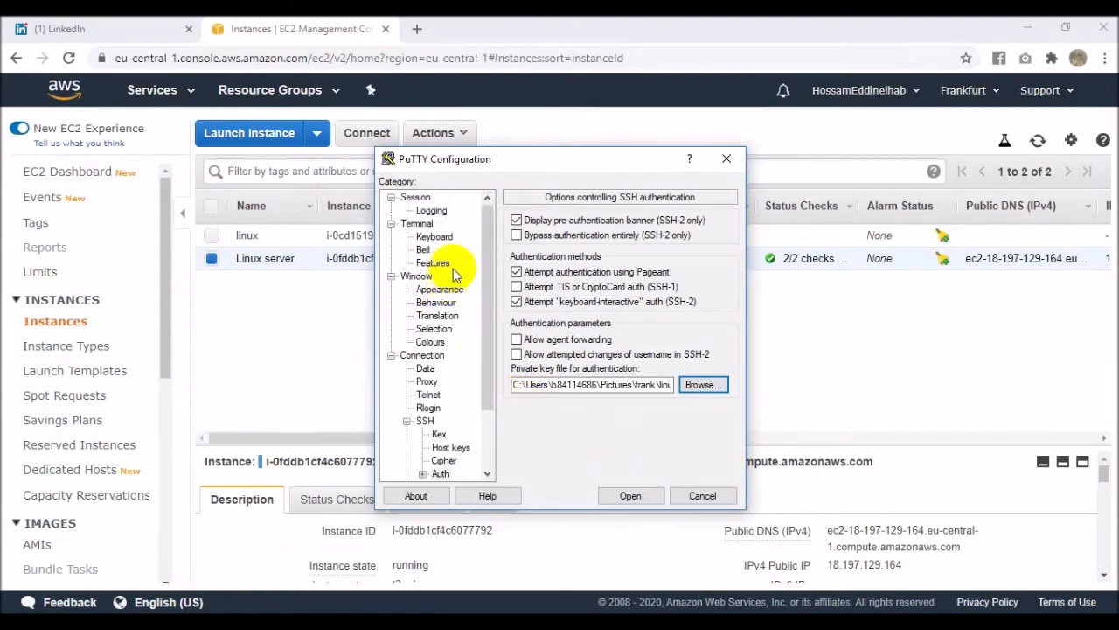
click(418, 200)
click(601, 249)
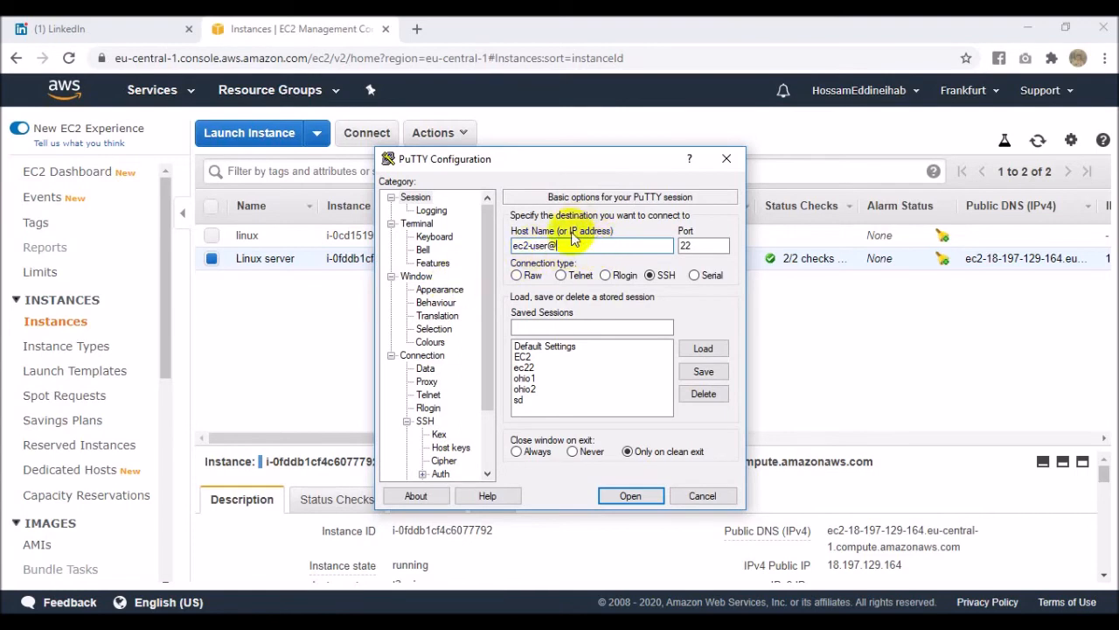
click(311, 335)
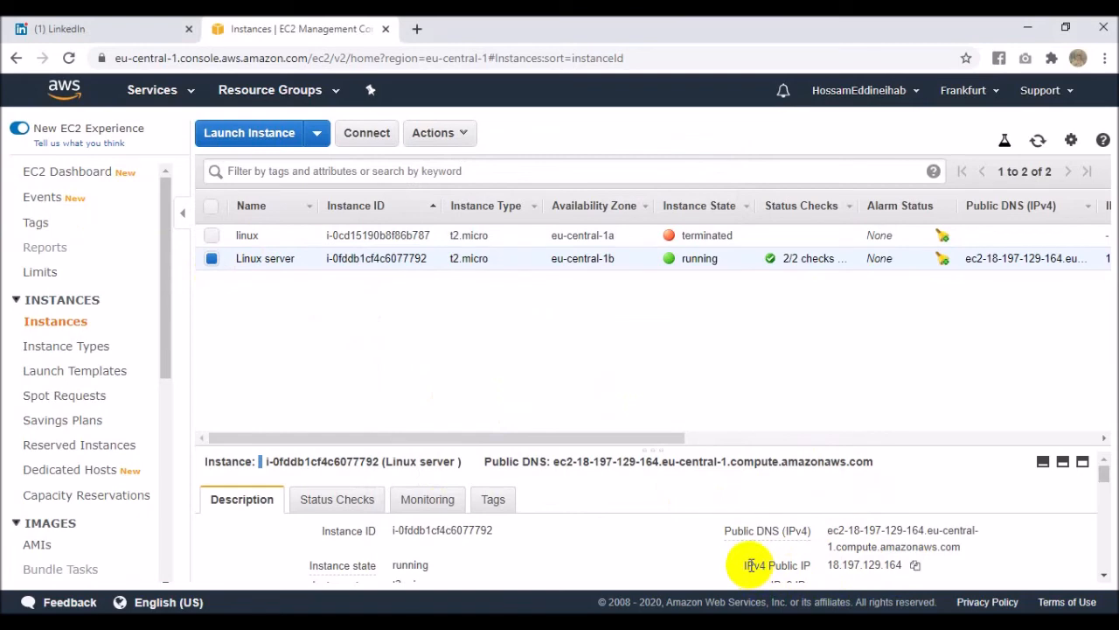
click(916, 567)
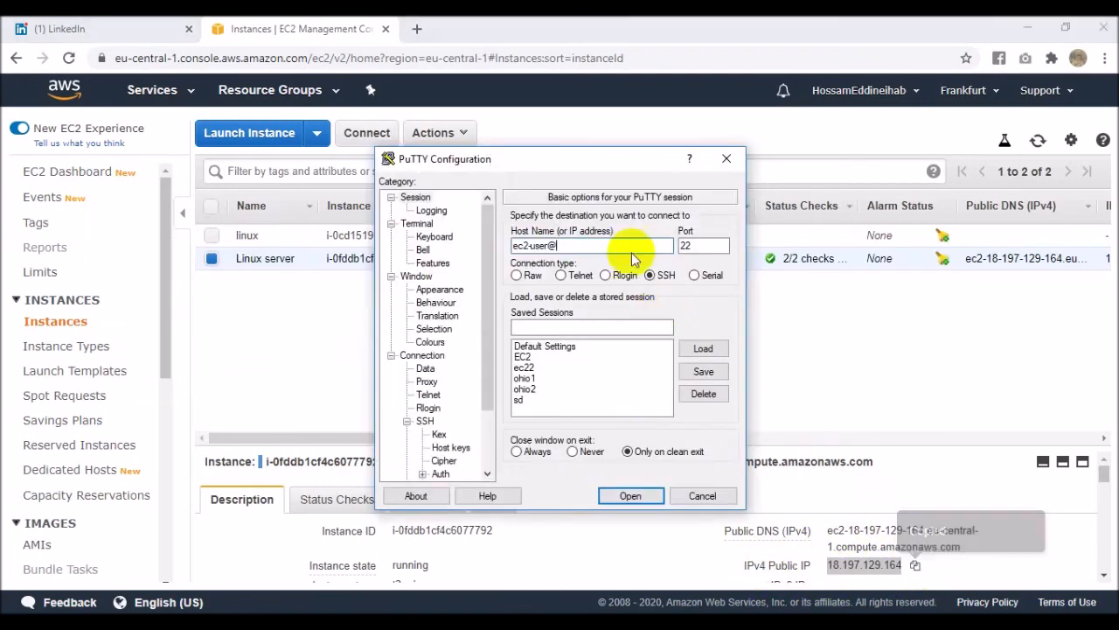
click(601, 246)
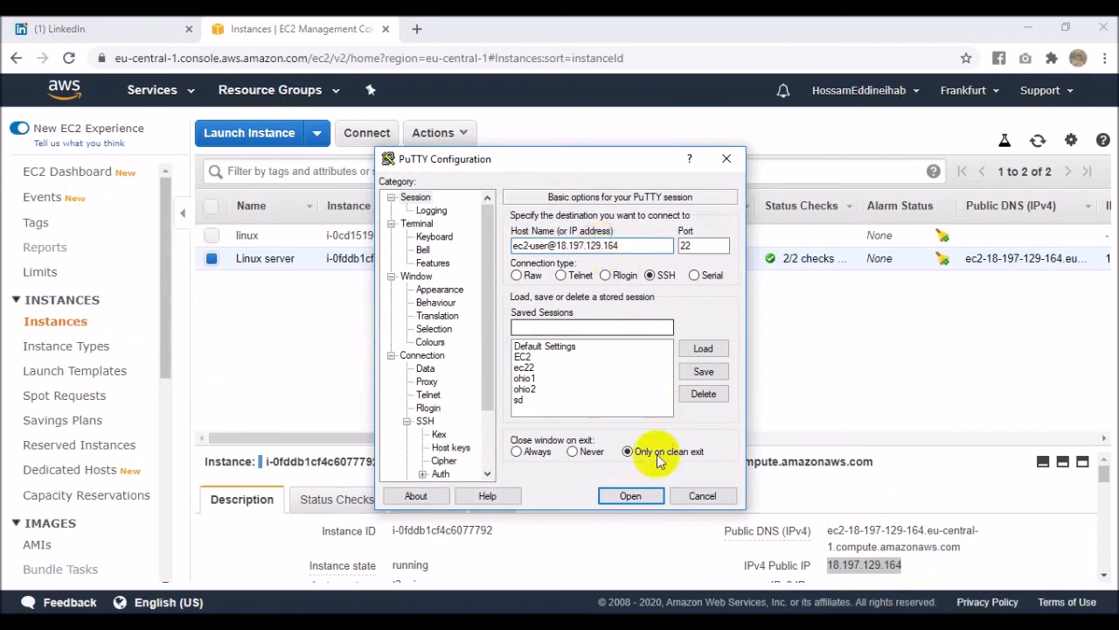
click(645, 495)
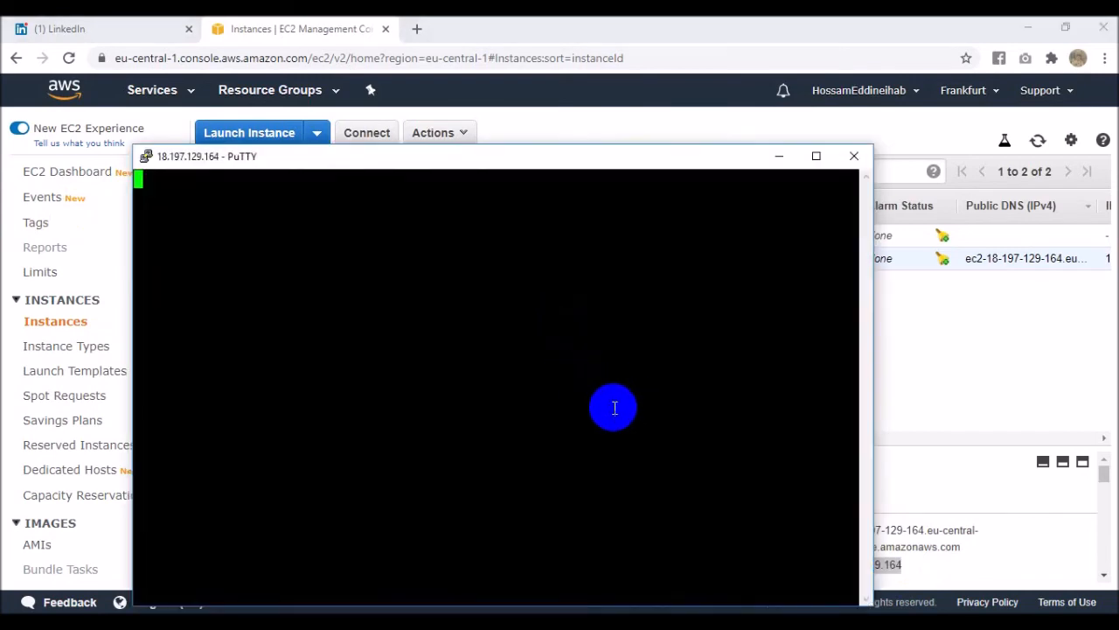
- Accept the host key security alert, log in as ec2-user, and maximize the terminal
click(599, 168)
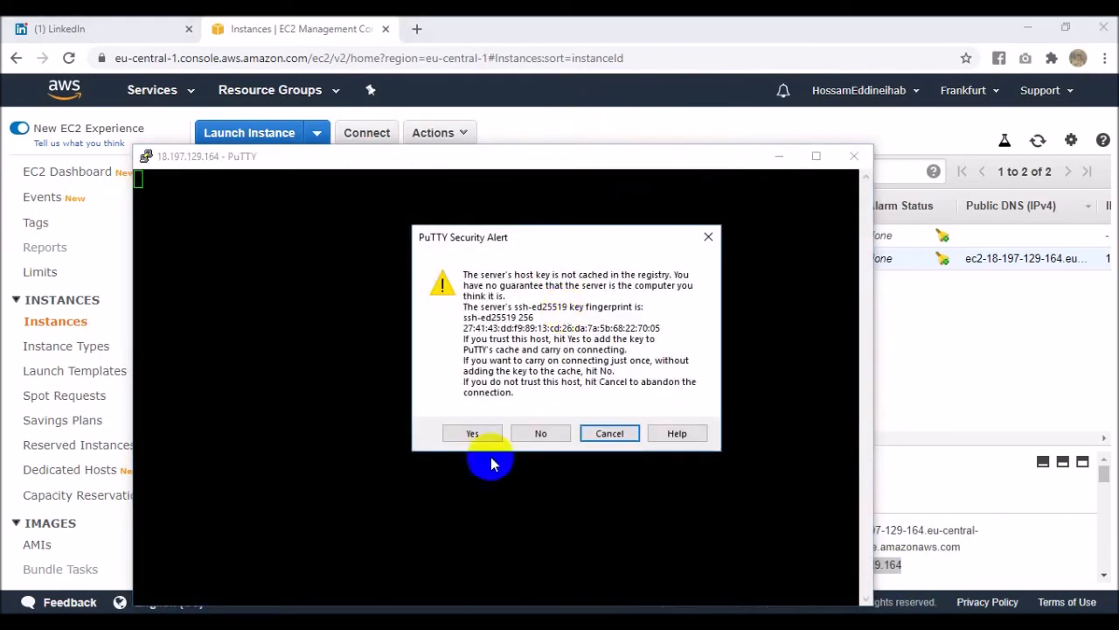
click(470, 433)
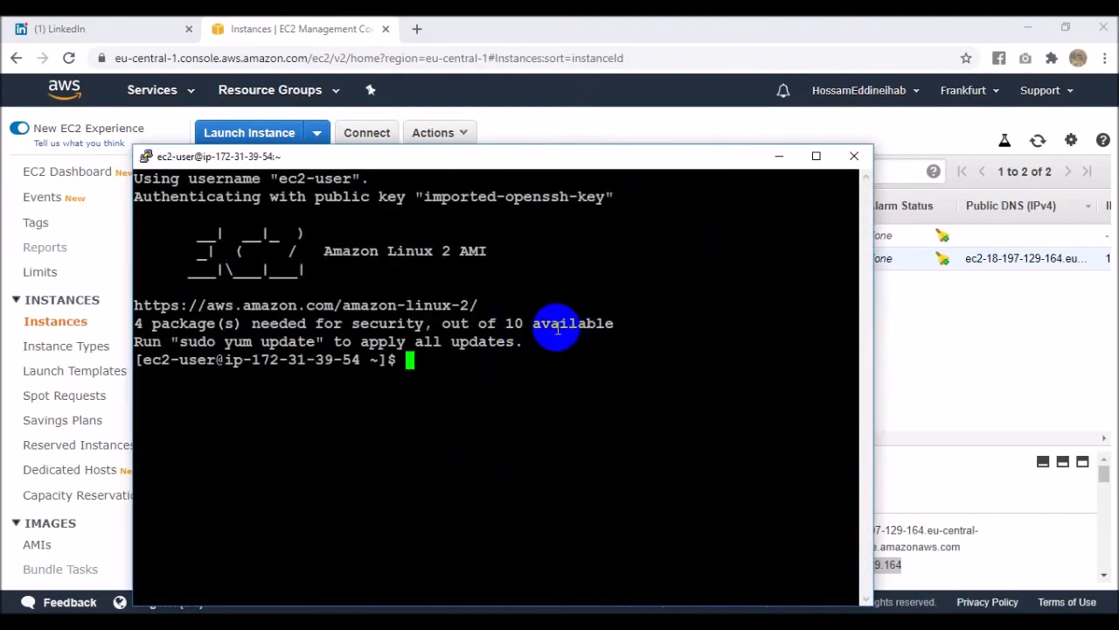
key(Return)
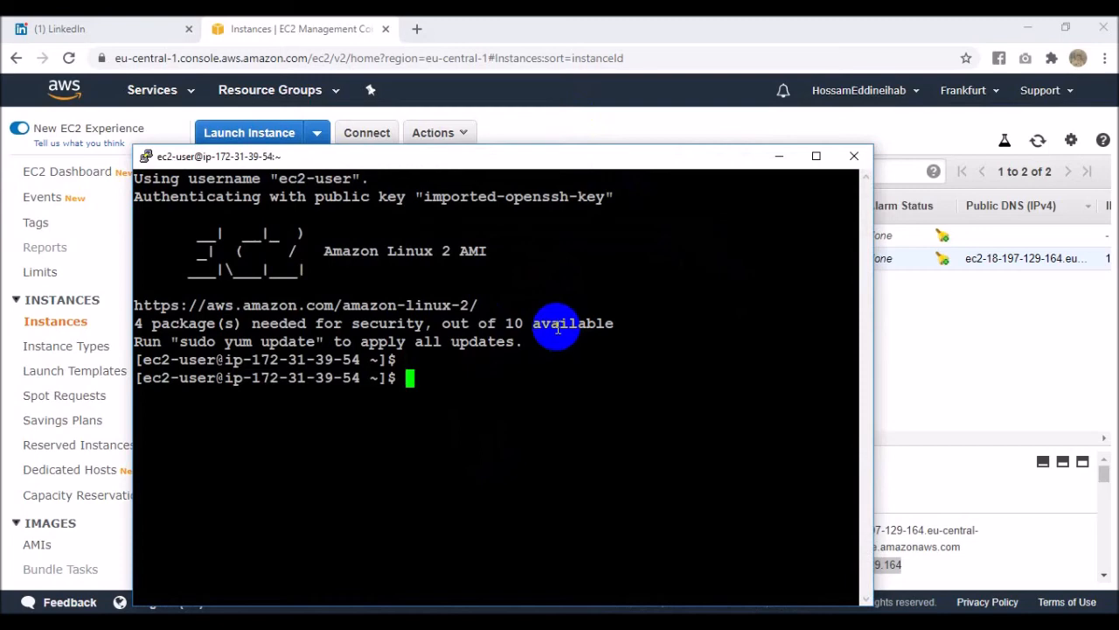
double_click(568, 156)
key(Return)
key(Return)
key(Return)
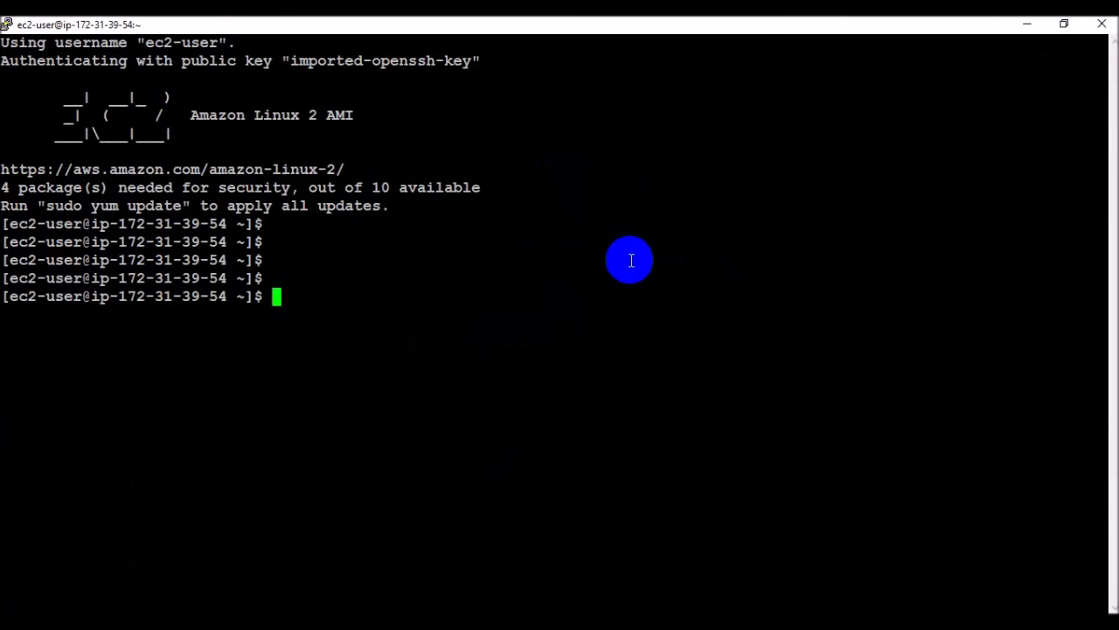
- Switch to root with sudo su and run yum update -y
text(sudo su)
key(Return)
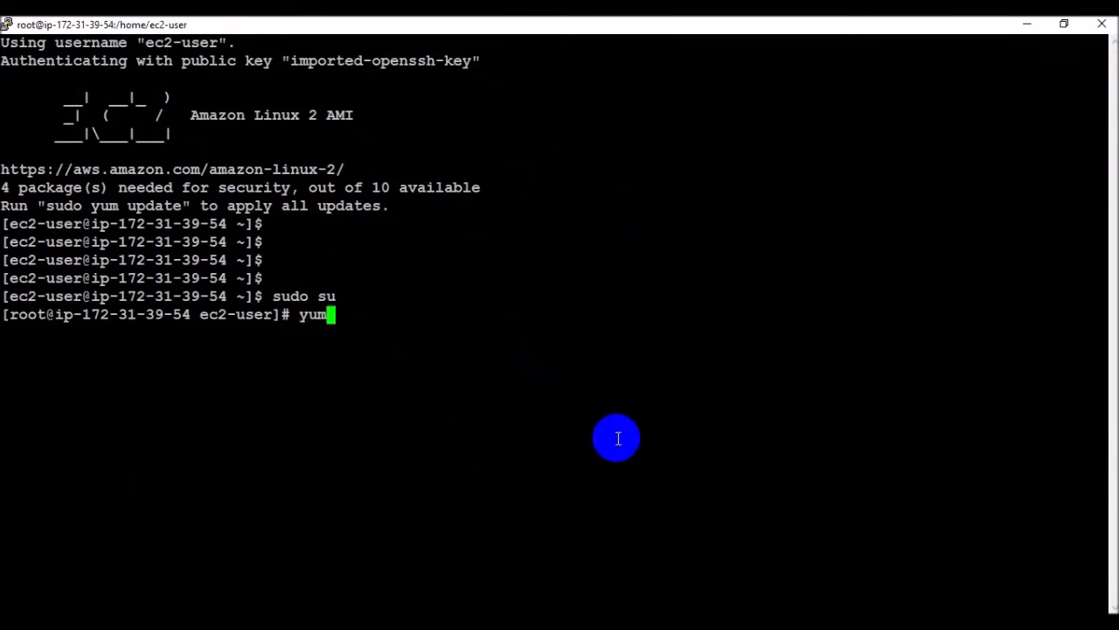
text(yum update )
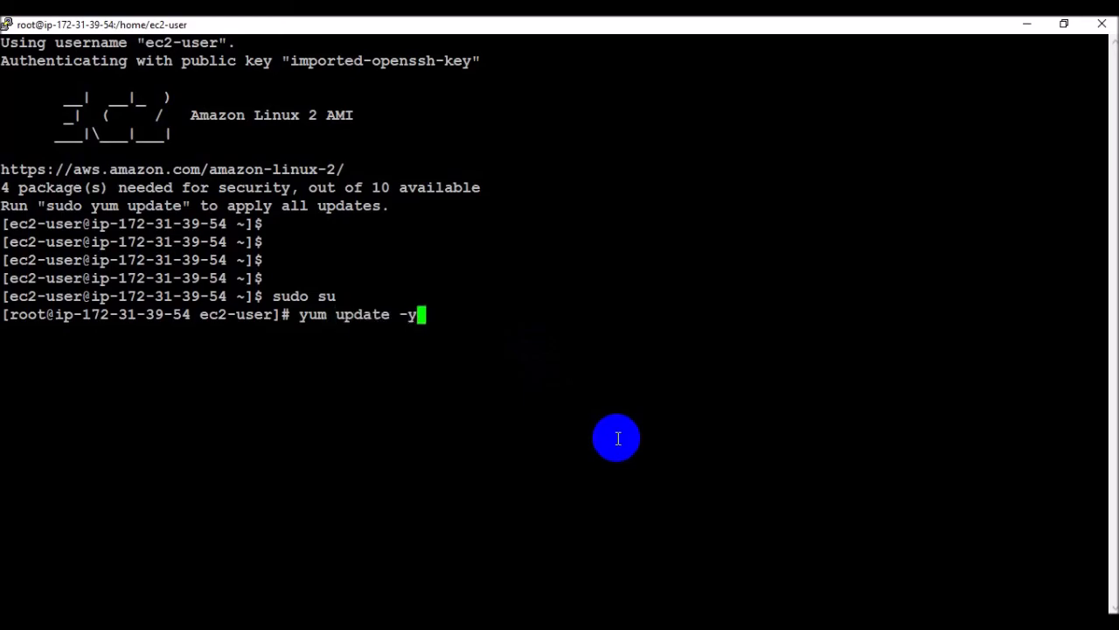
text(-y)
key(Return)
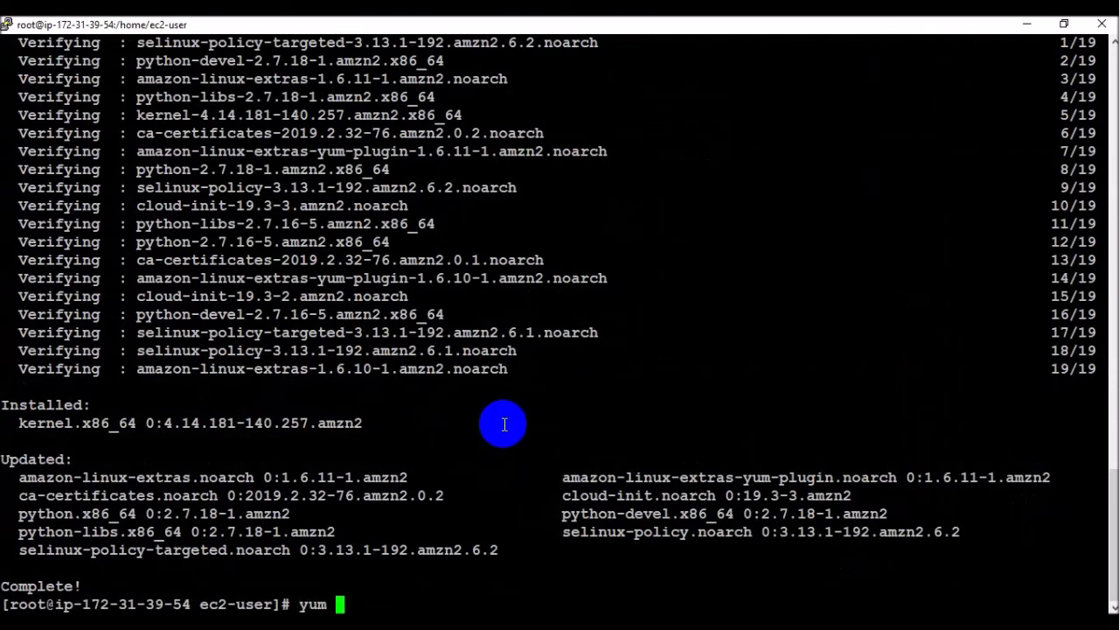
- Install Apache by running yum install httpd -y
text(yum install httpd)
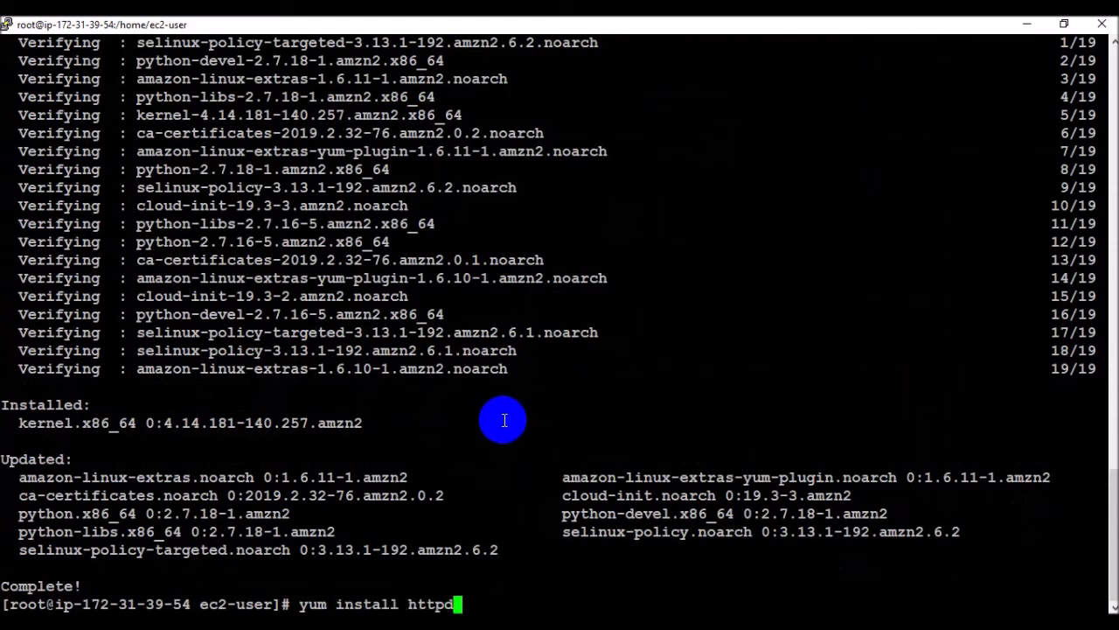
text( -y)
key(Return)
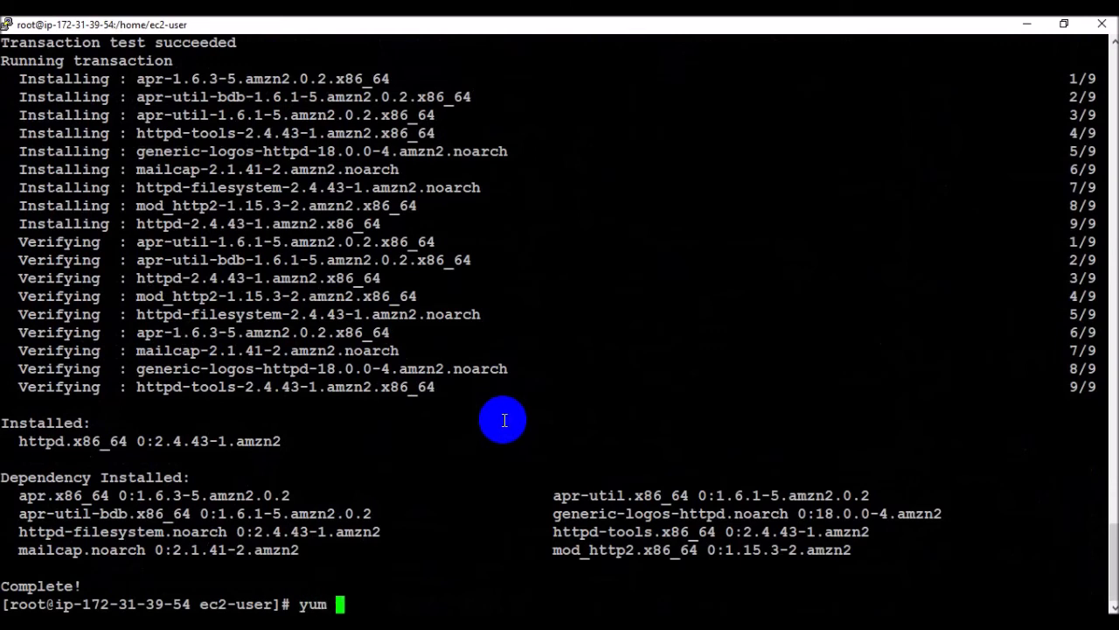
key(BackSpace)
key(BackSpace)
key(BackSpace)
key(BackSpace)
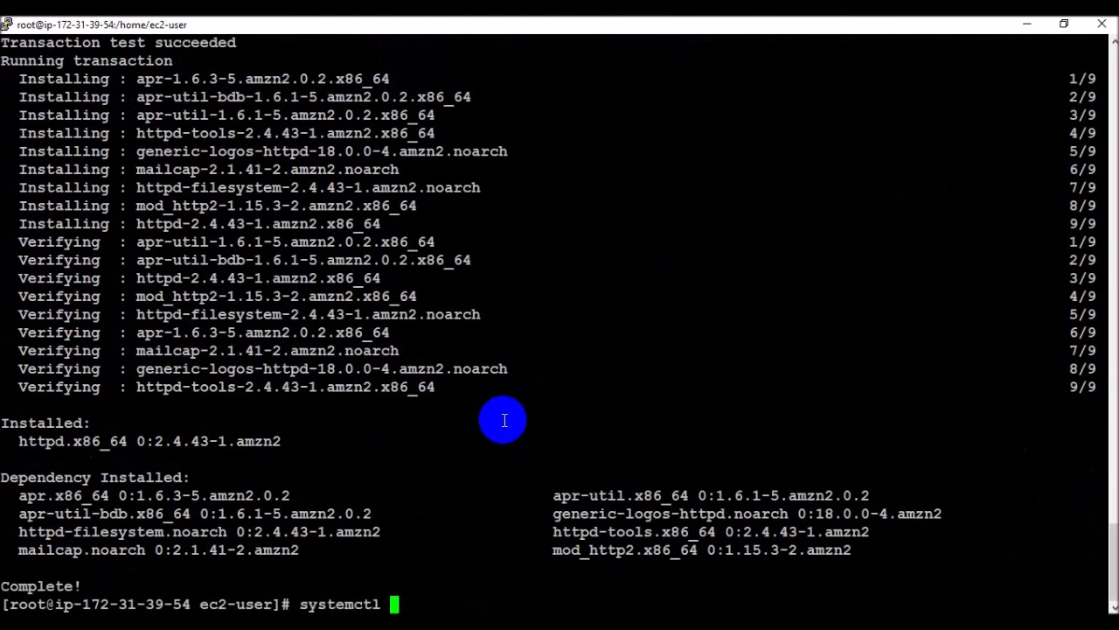
- Start and enable httpd.service with systemctl, then minimize PuTTY
text(systemctl start h)
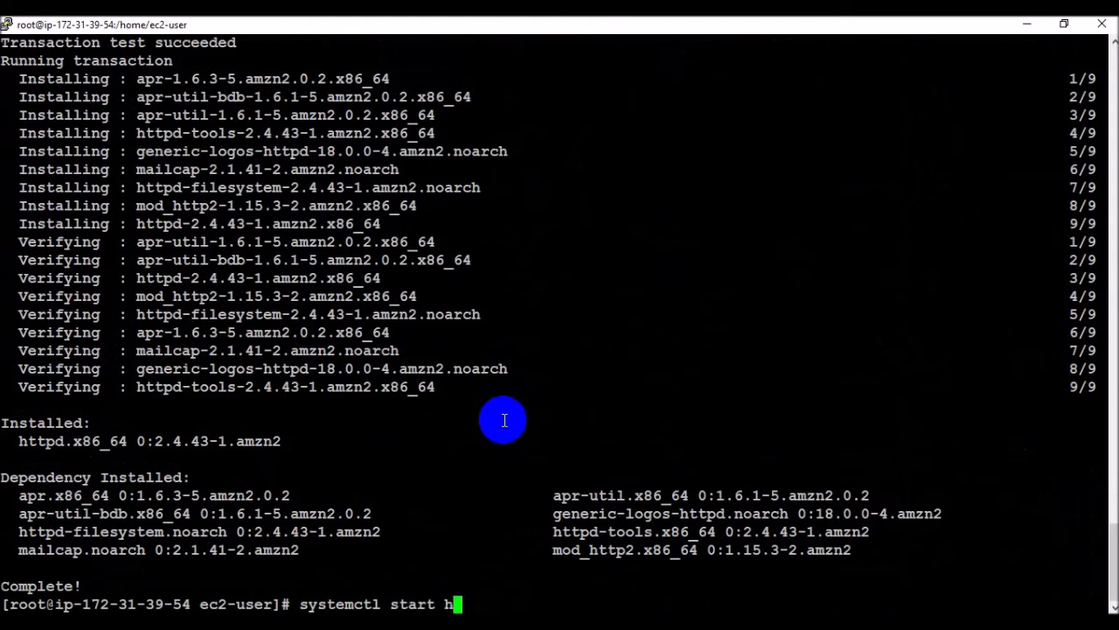
text(ttpd )
text(service)
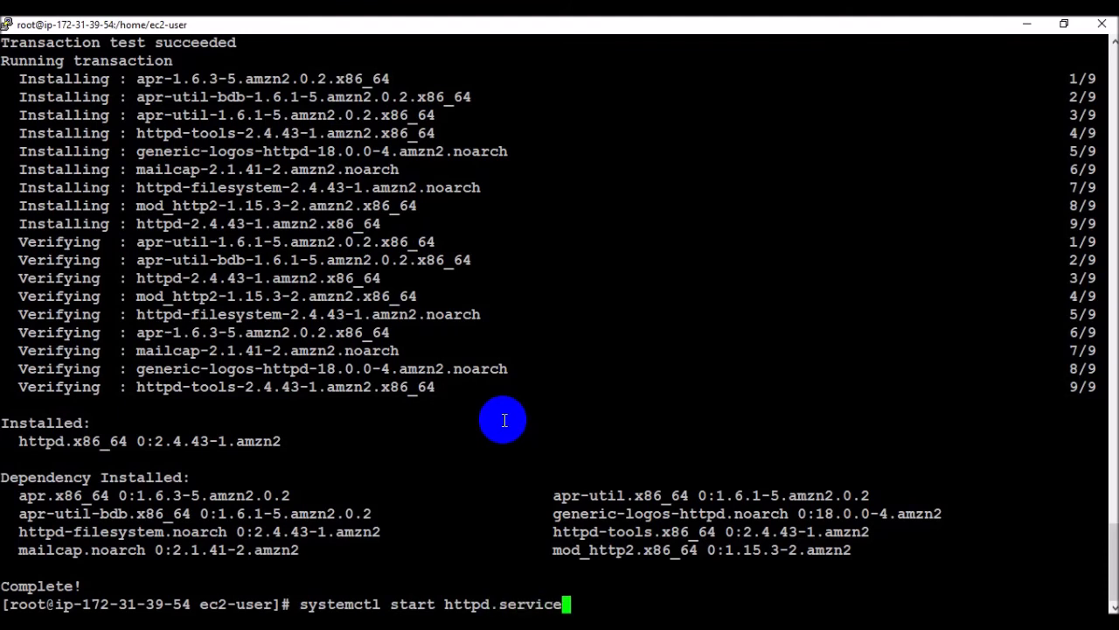
key(Return)
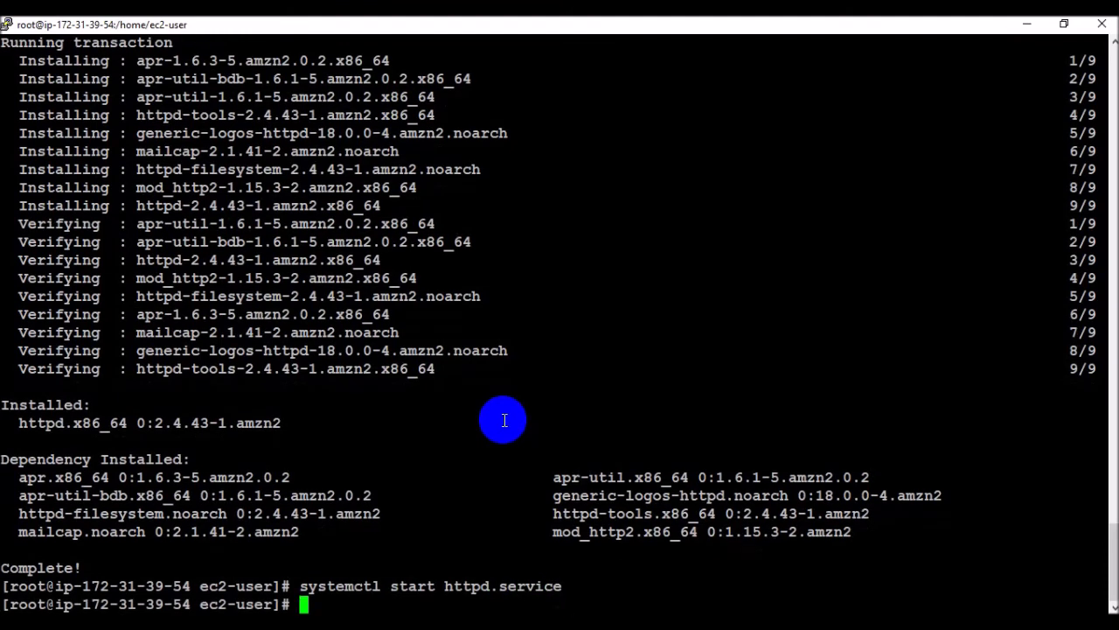
key(Up)
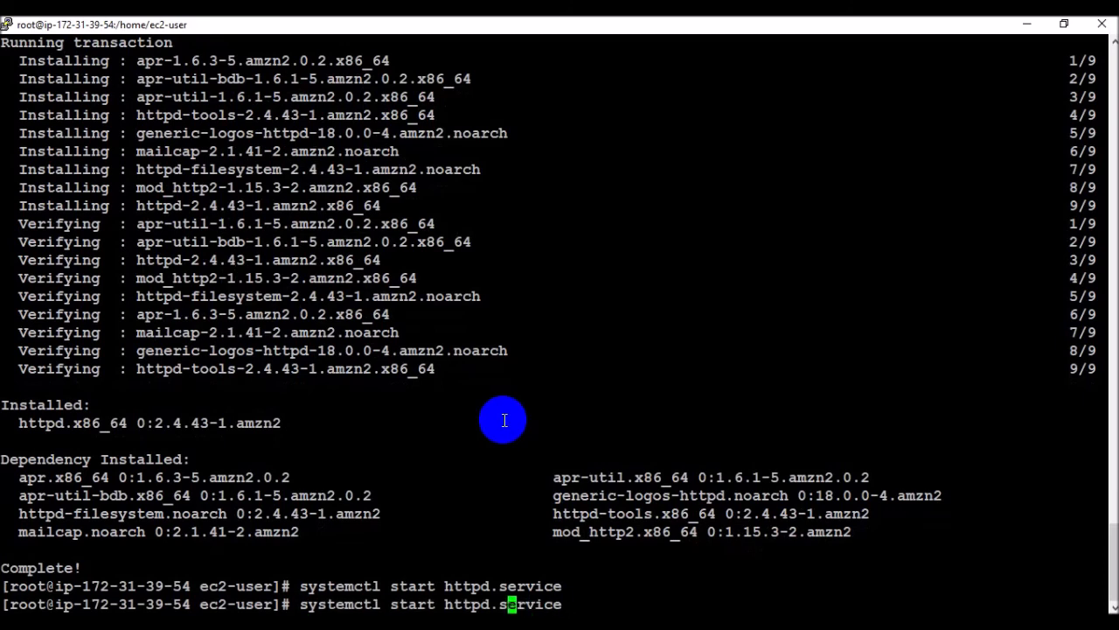
key(BackSpace)
key(BackSpace)
key(BackSpace)
key(BackSpace)
key(BackSpace)
key(BackSpace)
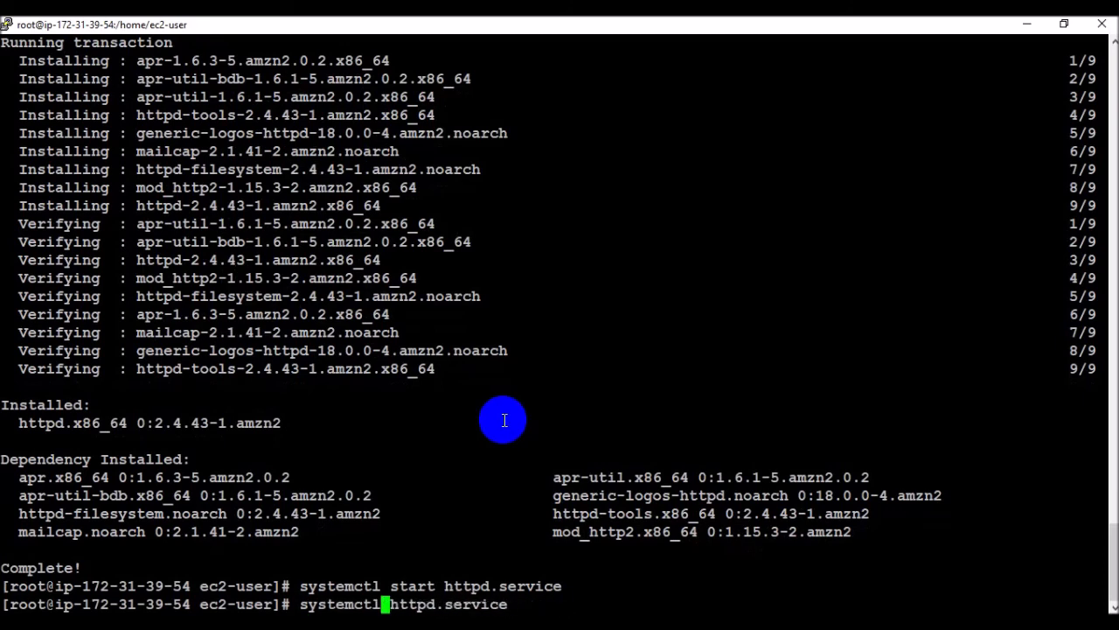
text(enable)
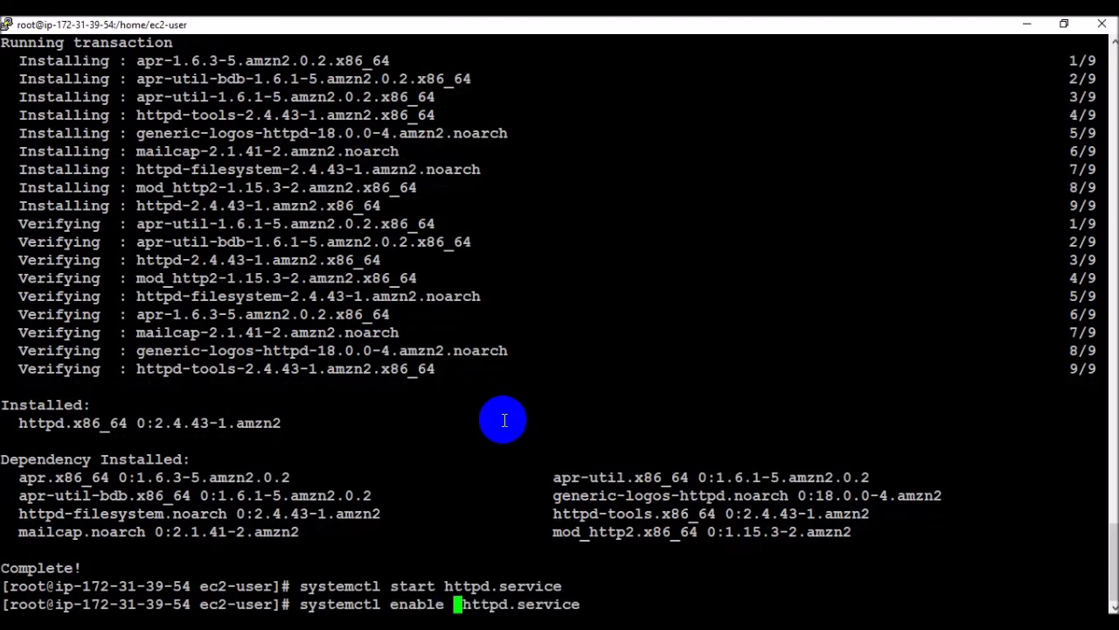
key(Return)
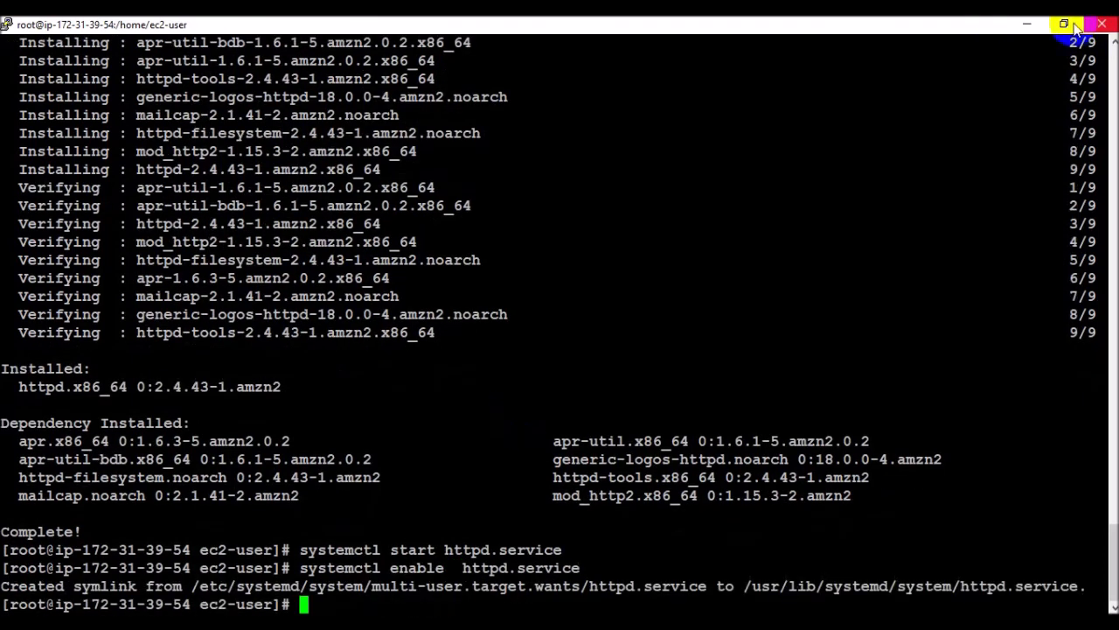
click(1027, 24)
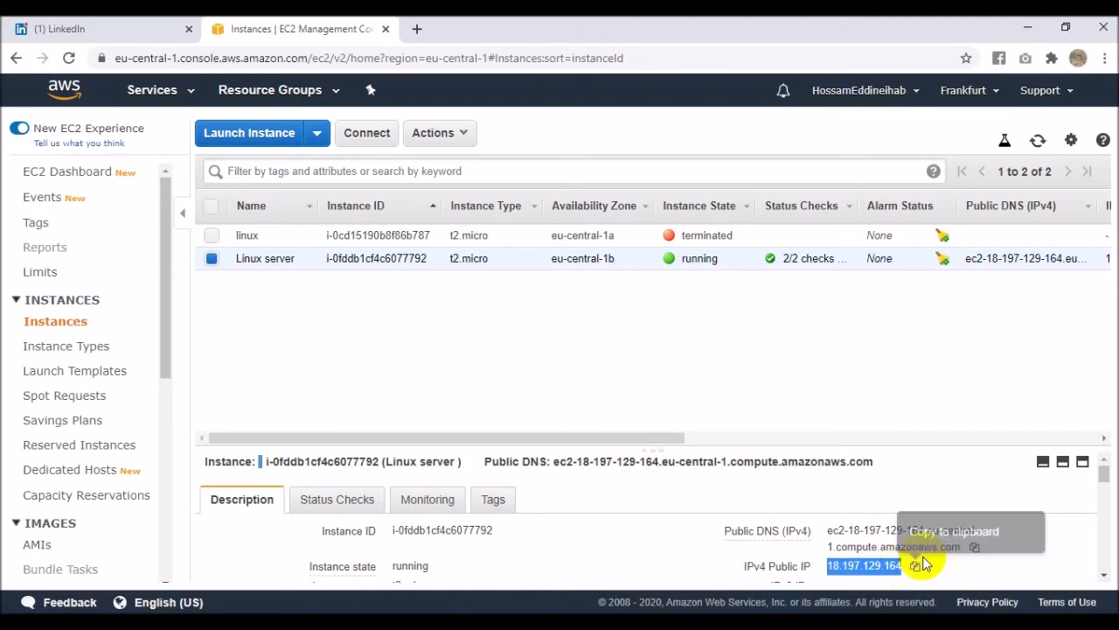
- Copy the public IP 18.197.129.164 and load it in a new Chrome tab
click(916, 567)
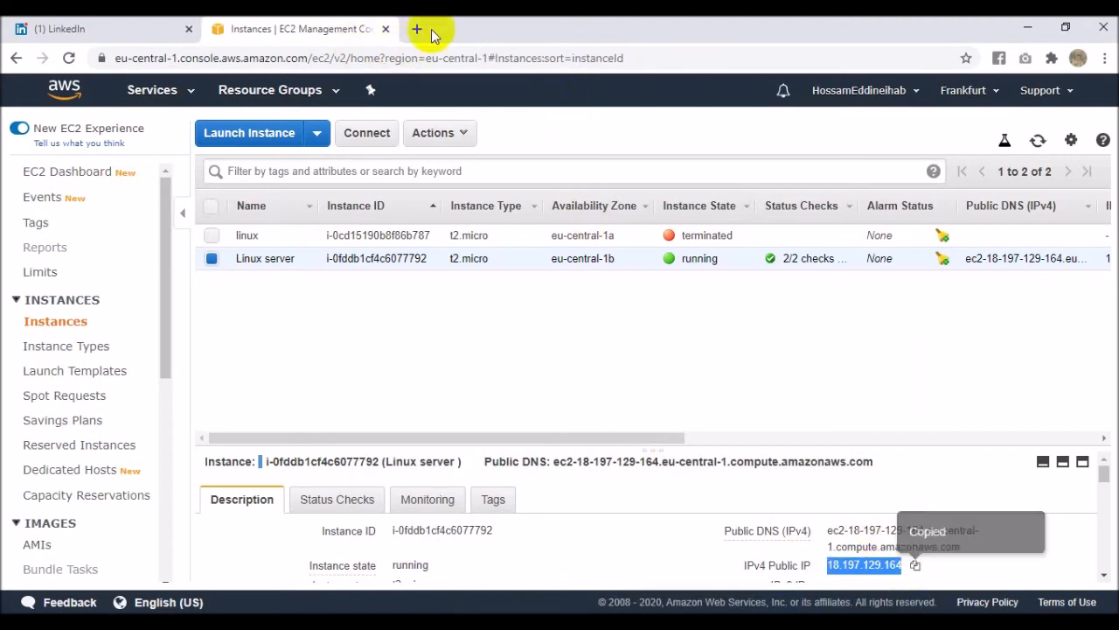
click(917, 567)
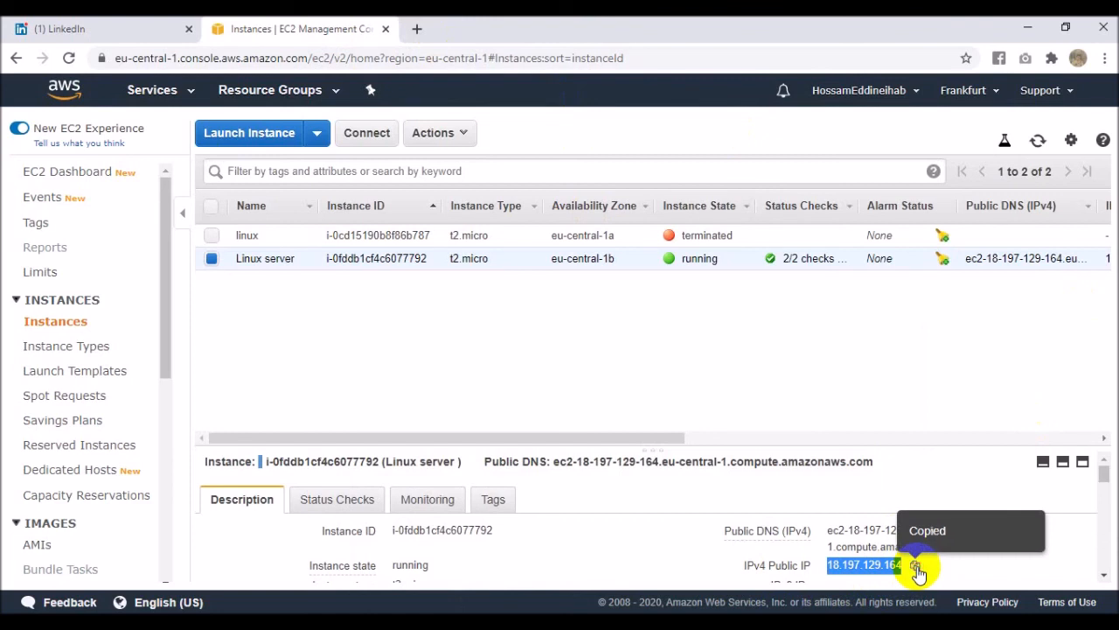
click(418, 29)
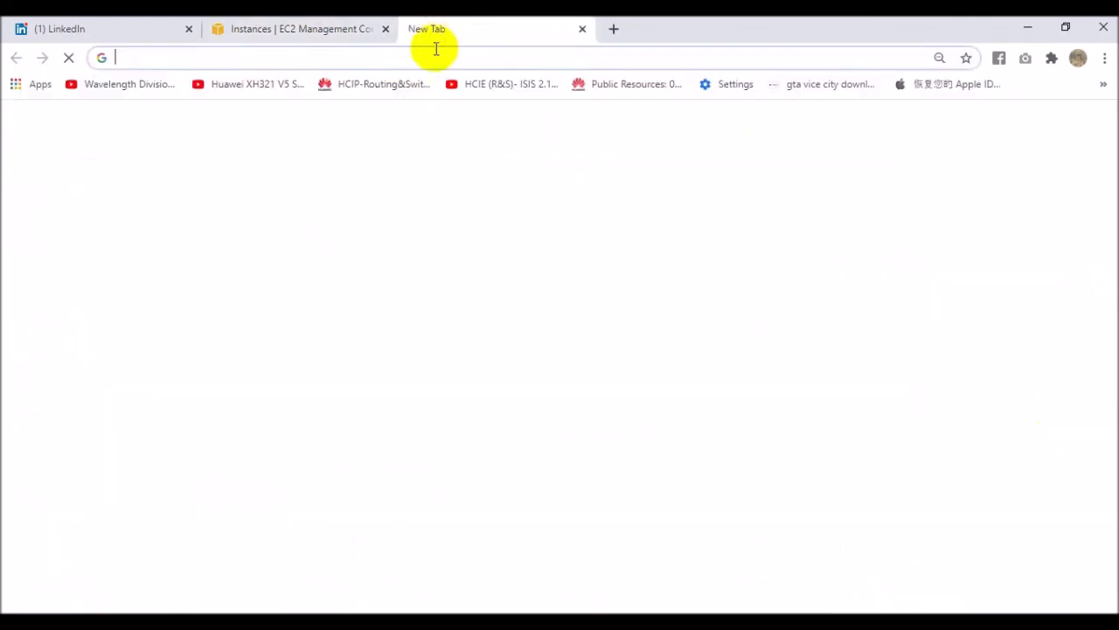
key(ctrl+v)
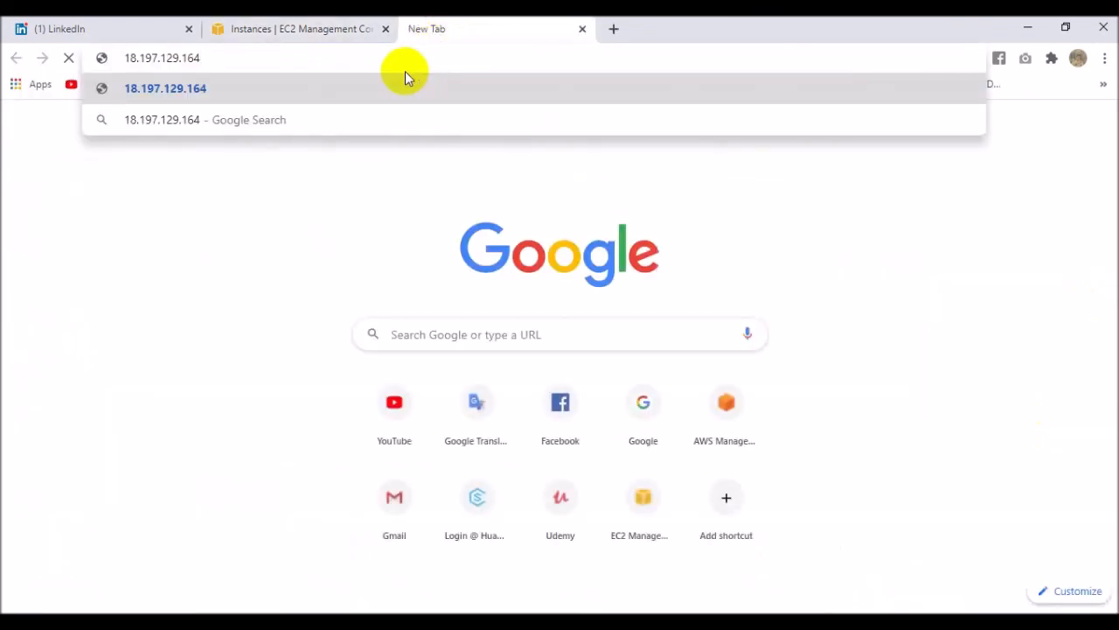
key(Return)
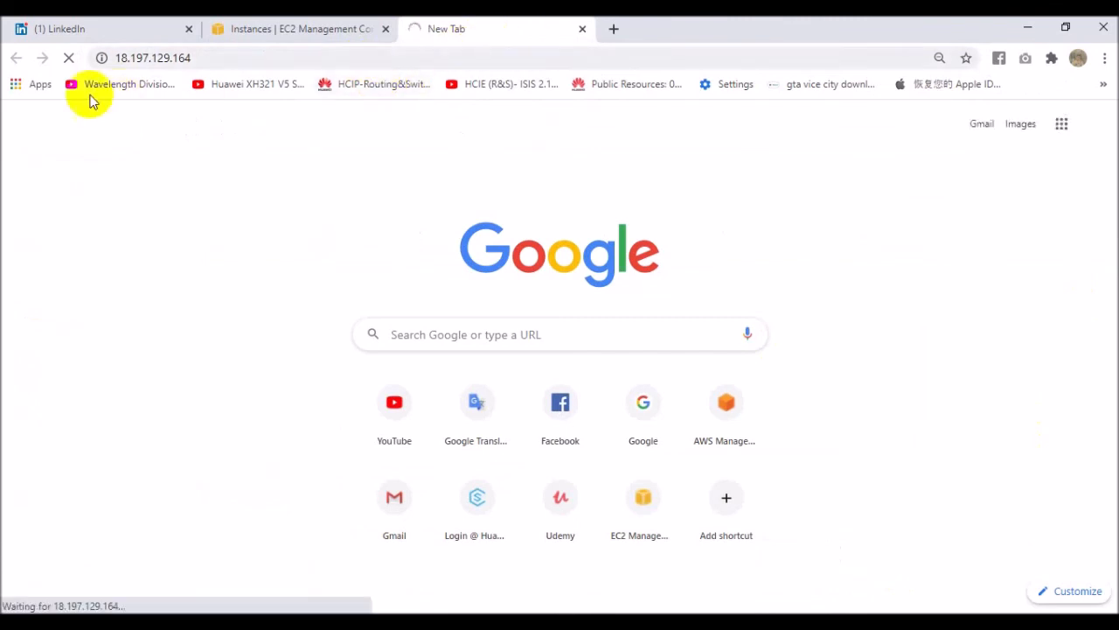
click(219, 56)
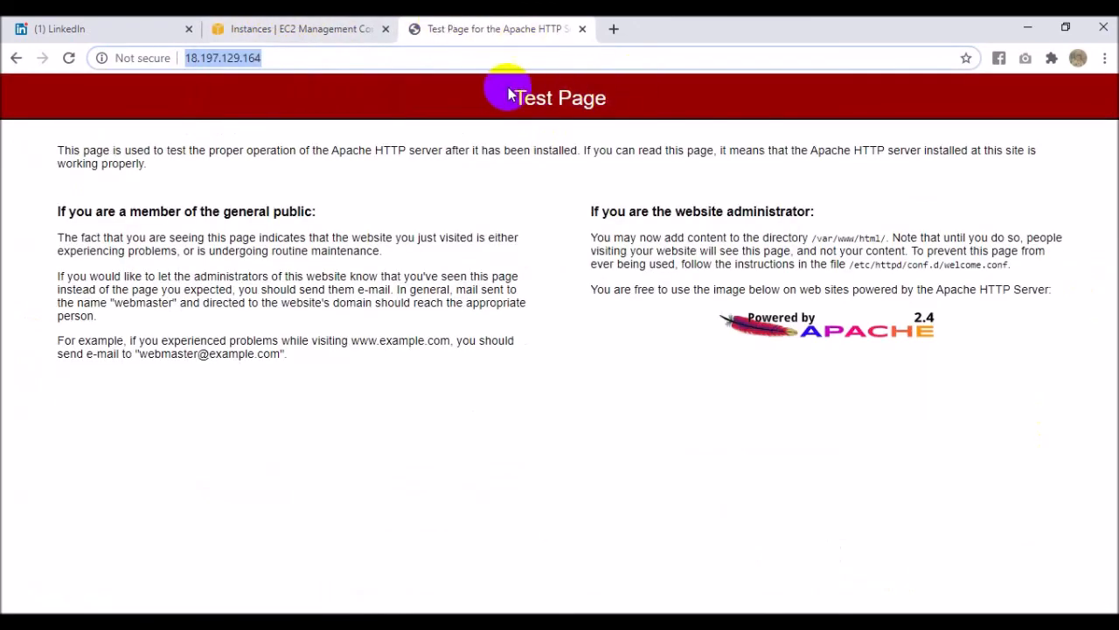
drag(497, 91, 680, 117)
- Back on the EC2 Instances tab, select the Linux server's public IPv4 address in the Description panel
click(258, 28)
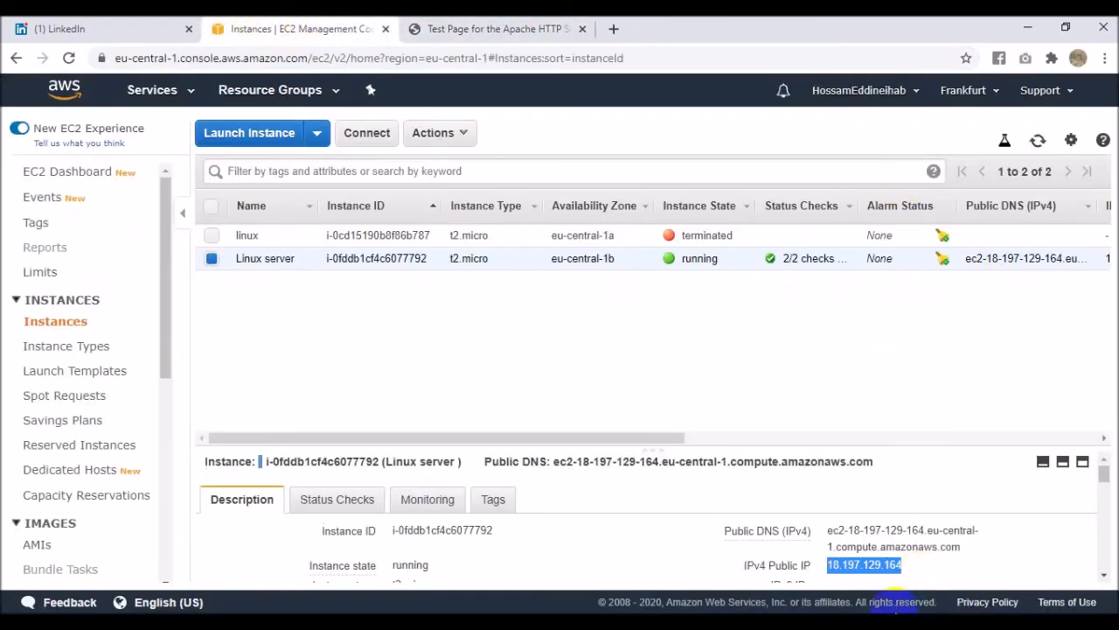
scroll(892, 516, down, 5)
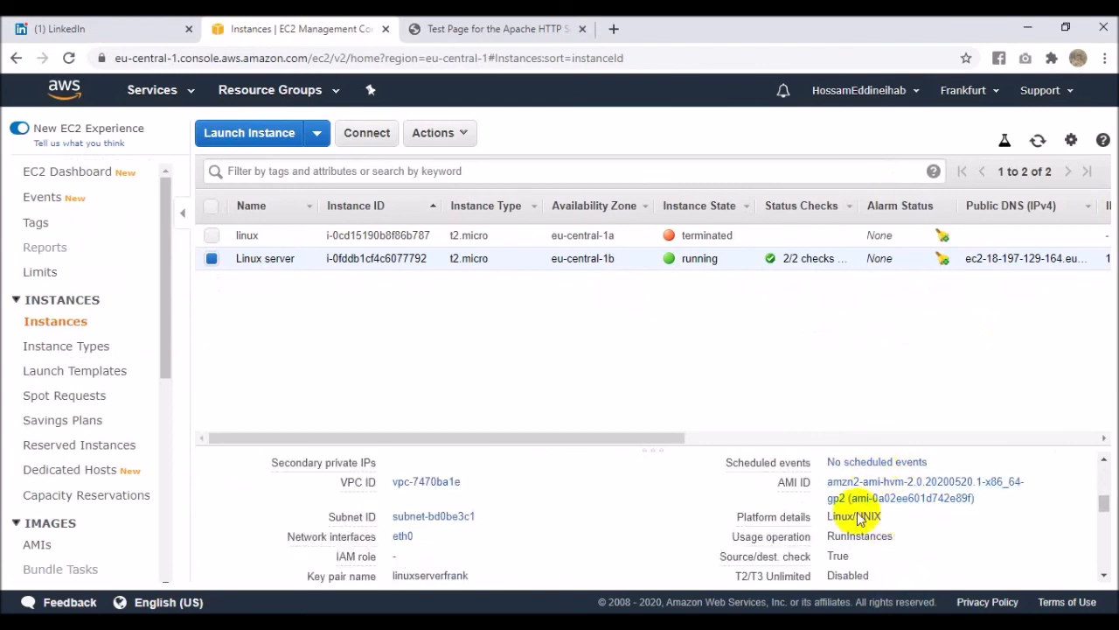
scroll(866, 507, up, 1)
scroll(880, 513, down, 4)
scroll(895, 507, down, 2)
scroll(912, 517, up, 8)
double_click(865, 483)
scroll(937, 513, up, 1)
scroll(936, 514, up, 1)
scroll(940, 511, down, 6)
scroll(927, 508, up, 2)
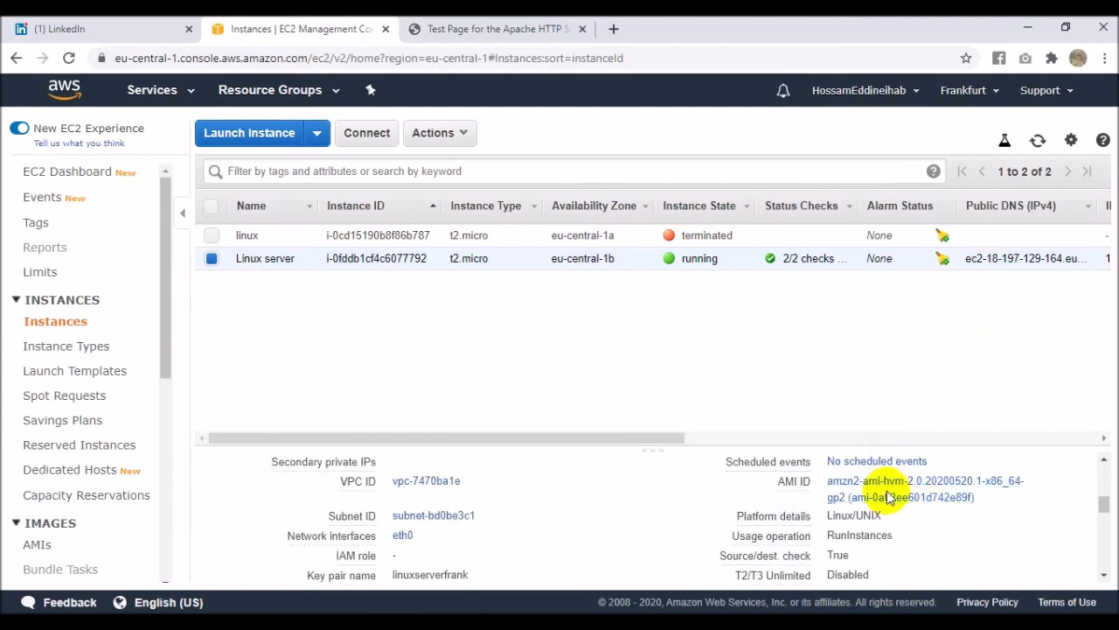
scroll(927, 486, up, 1)
scroll(962, 480, down, 1)
scroll(909, 508, up, 1)
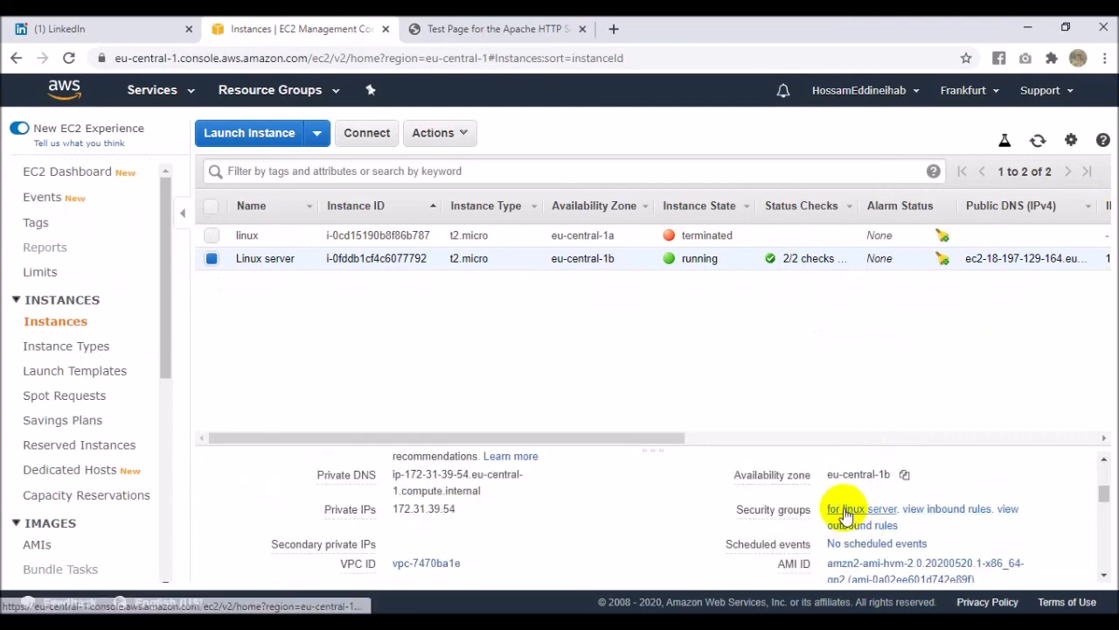
- Show the 'for linux server' inbound rules, confirm port 22, and compare the test page's IP address
click(971, 511)
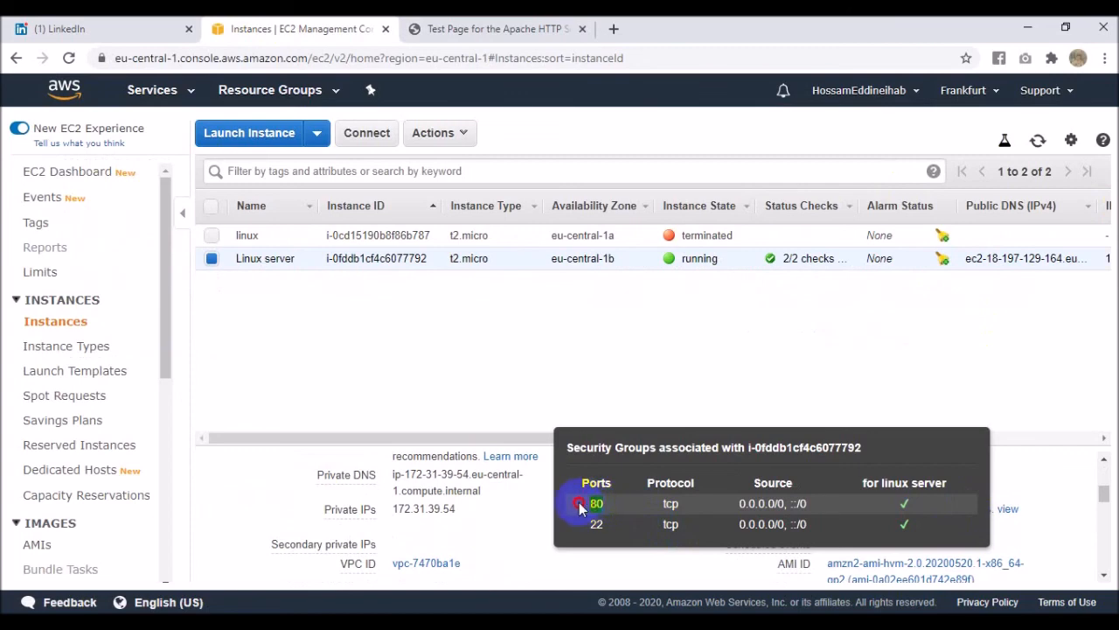
click(596, 523)
click(472, 29)
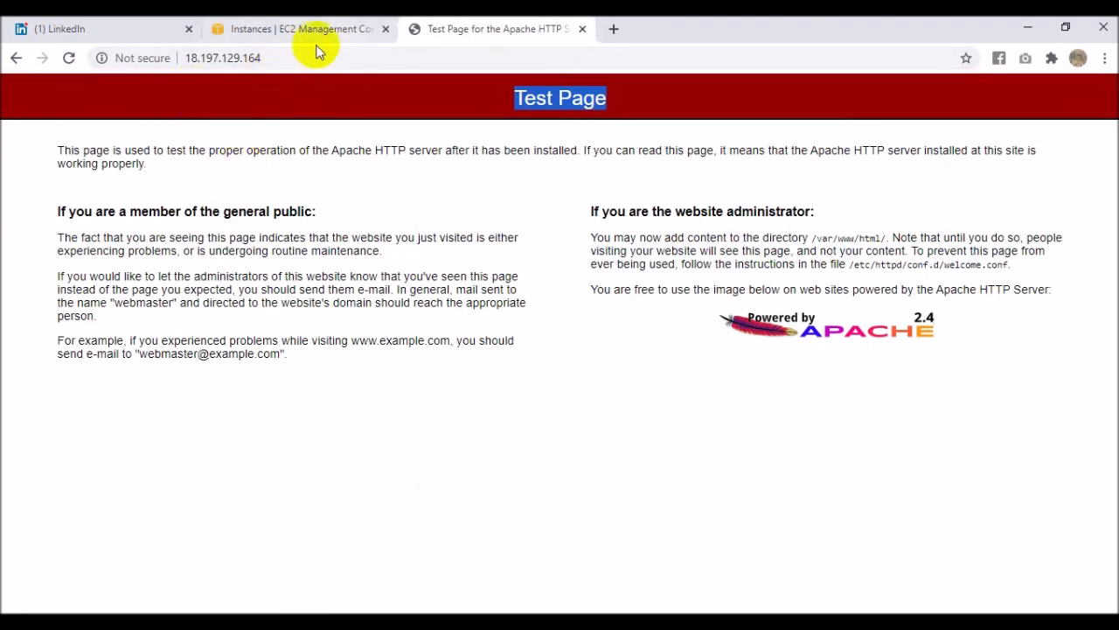
click(281, 54)
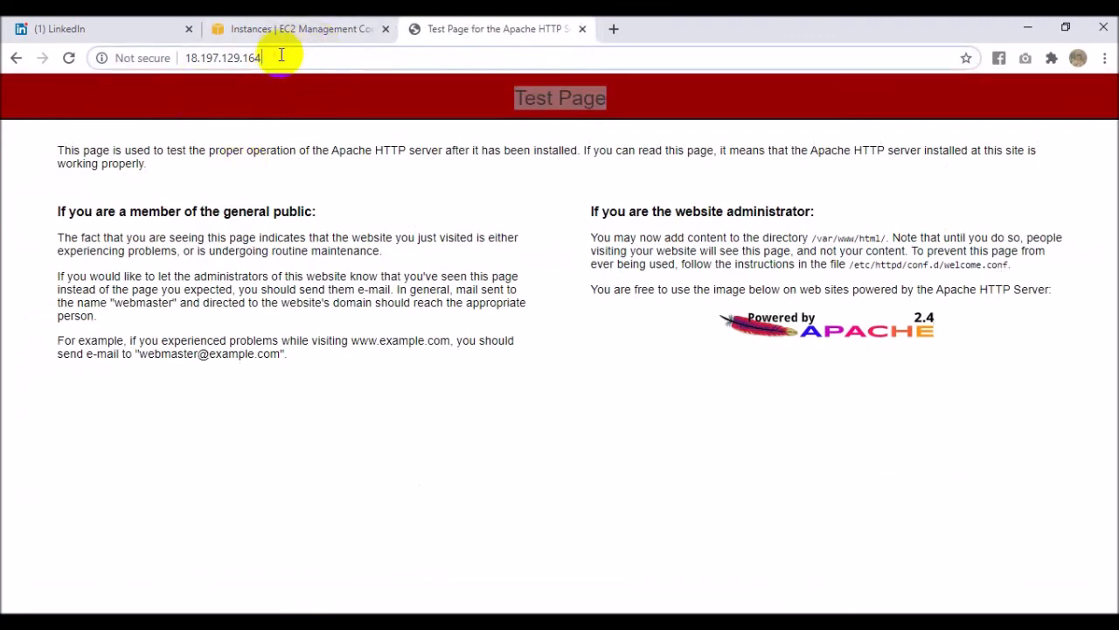
click(318, 25)
- Confirm the port 80 inbound rule, then close the security group rules overview
click(585, 500)
mouse_move(605, 500)
mouse_down()
mouse_move(589, 500)
mouse_move(608, 503)
mouse_up()
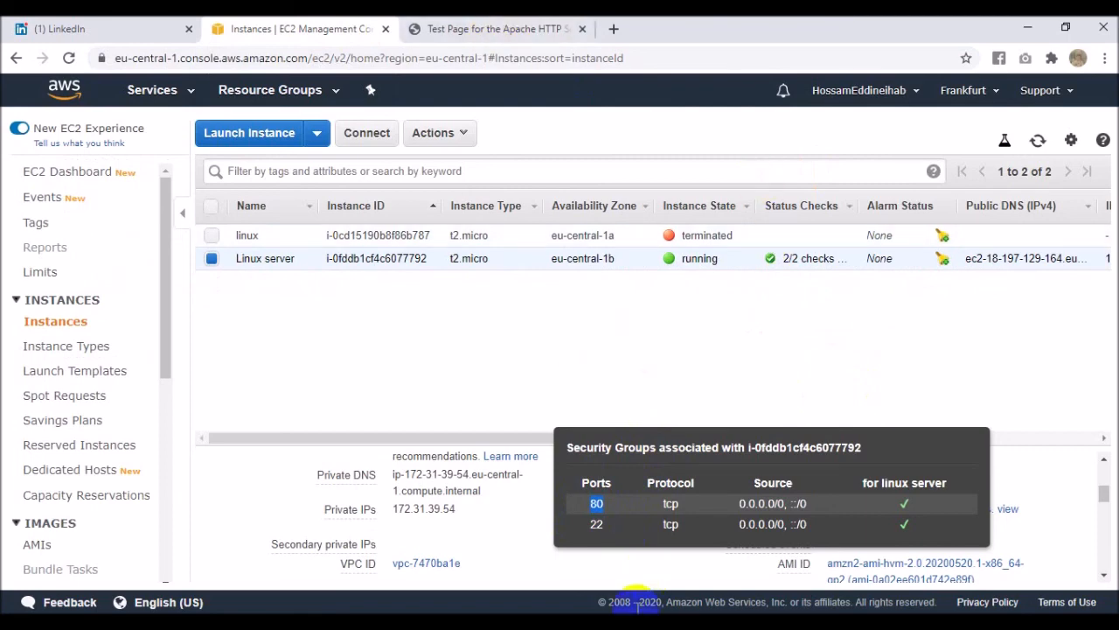
mouse_move(704, 619)
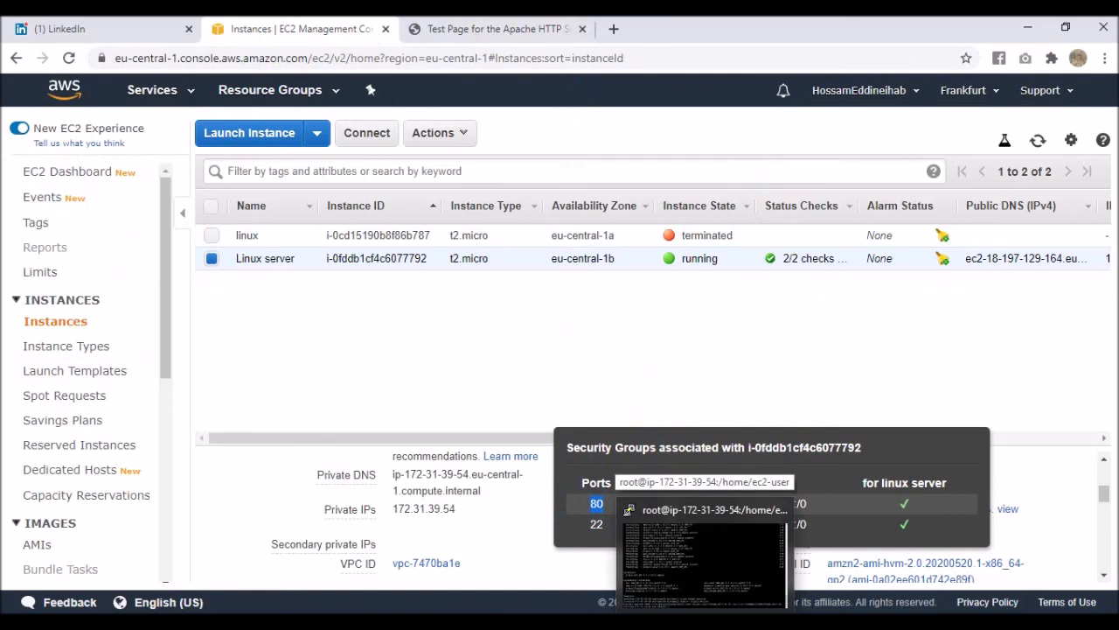
click(600, 300)
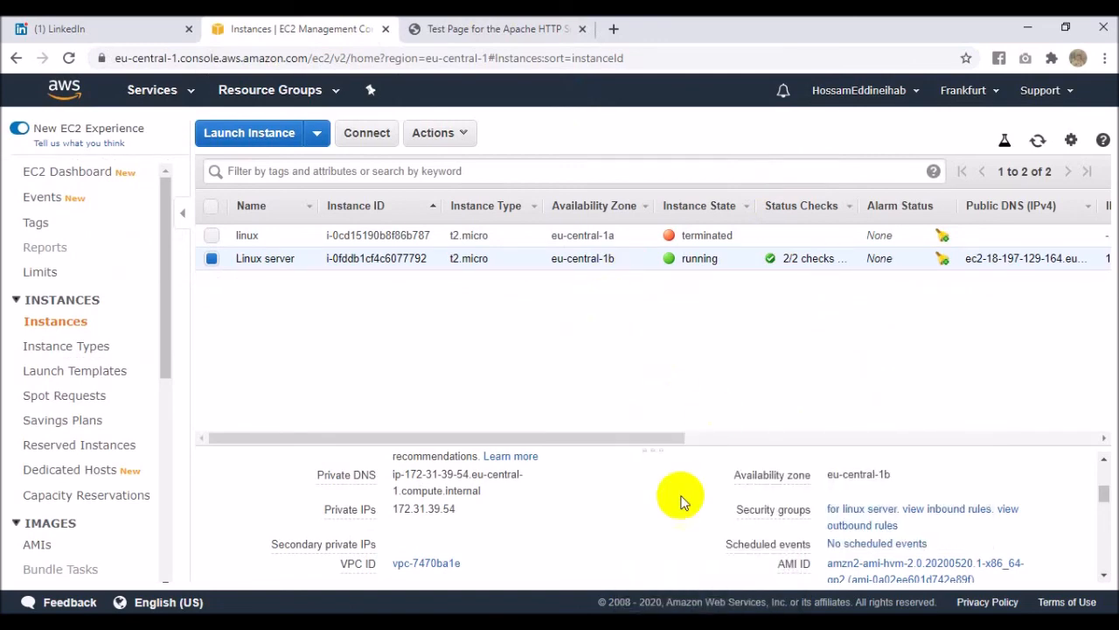